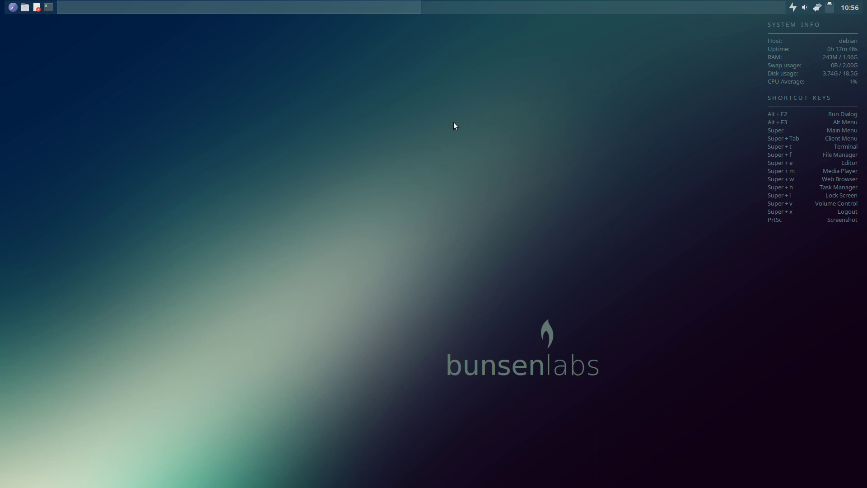
pyautogui.click(850, 7)
pyautogui.click(830, 8)
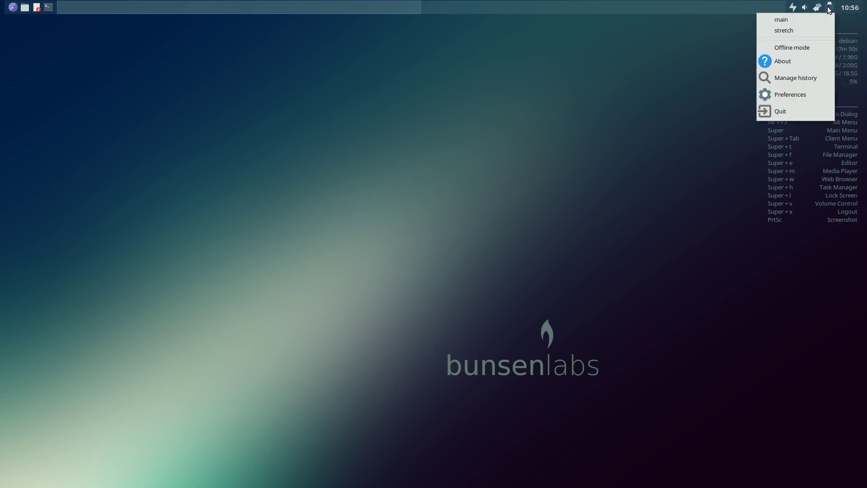
pyautogui.click(830, 8)
pyautogui.click(830, 8)
pyautogui.click(818, 8)
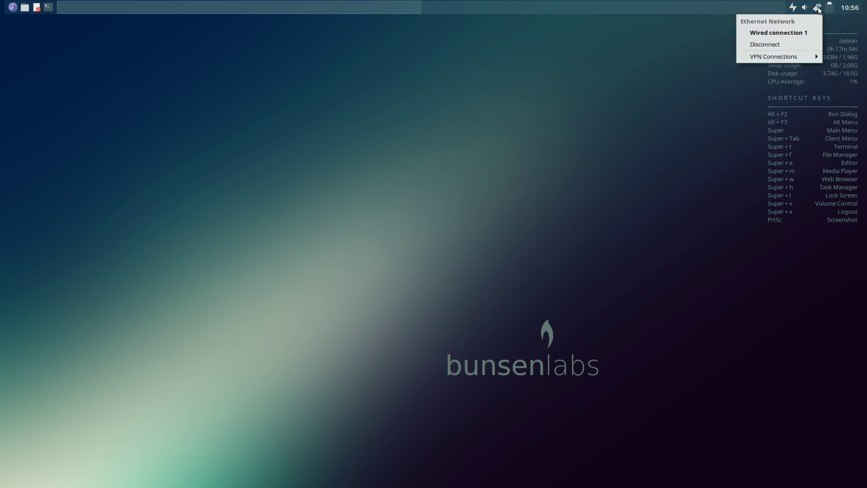
pyautogui.click(805, 8)
pyautogui.click(794, 9)
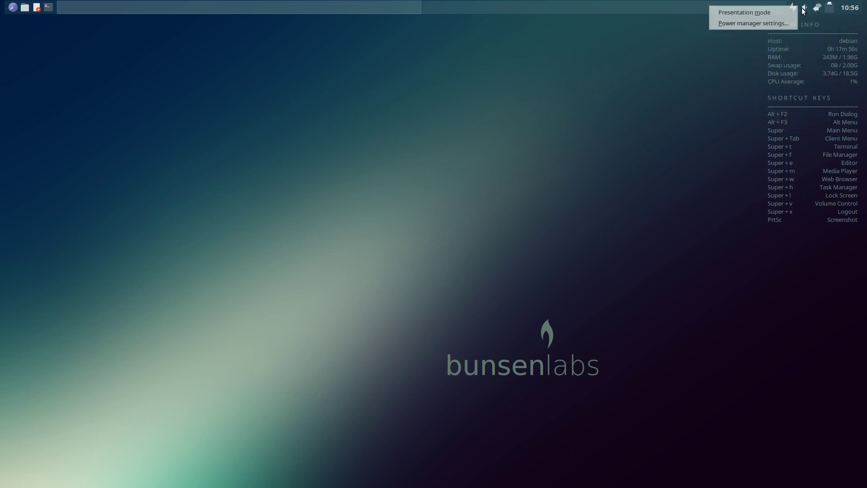
pyautogui.click(787, 25)
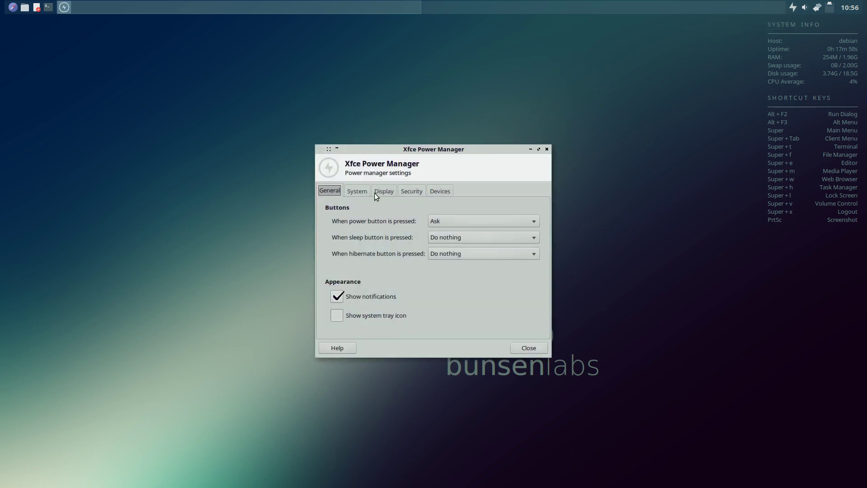
pyautogui.scroll(-1, 375, 192)
pyautogui.scroll(-2, 419, 191)
pyautogui.scroll(-1, 419, 191)
pyautogui.click(530, 348)
pyautogui.click(431, 6)
pyautogui.click(399, 5)
pyautogui.click(48, 7)
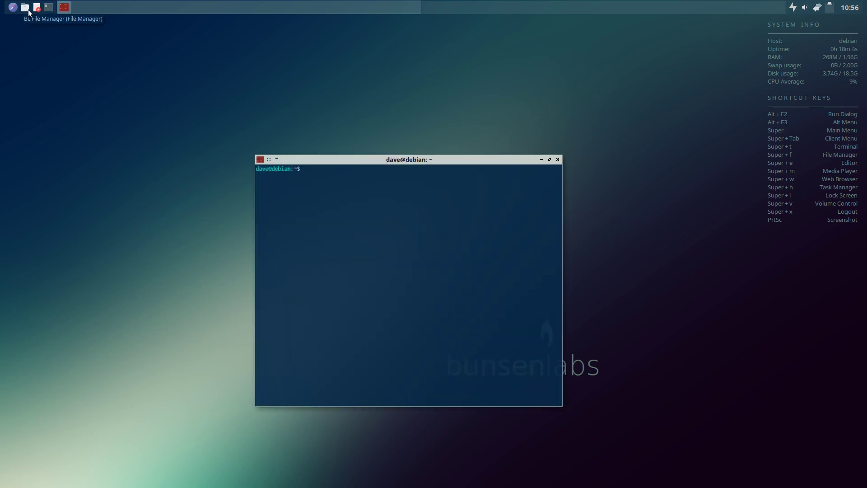
pyautogui.click(26, 8)
pyautogui.moveTo(632, 184)
pyautogui.mouseDown()
pyautogui.moveTo(377, 128)
pyautogui.moveTo(374, 115)
pyautogui.mouseUp()
pyautogui.click(266, 124)
pyautogui.click(275, 156)
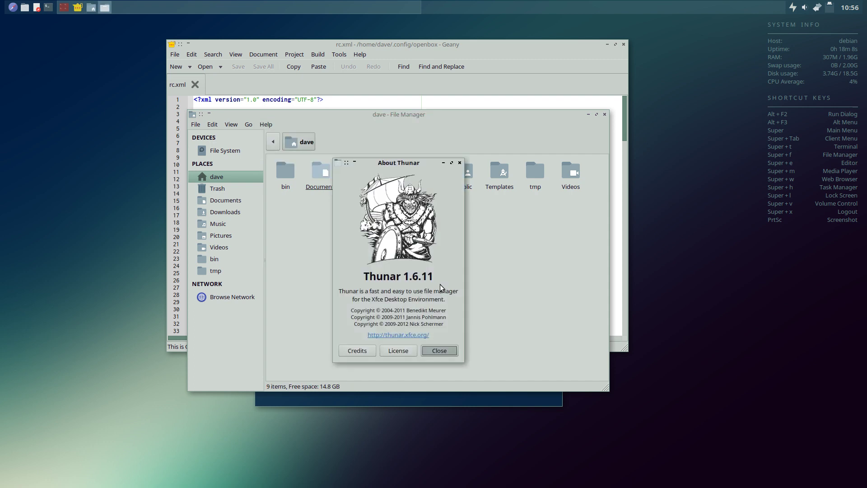
pyautogui.click(439, 350)
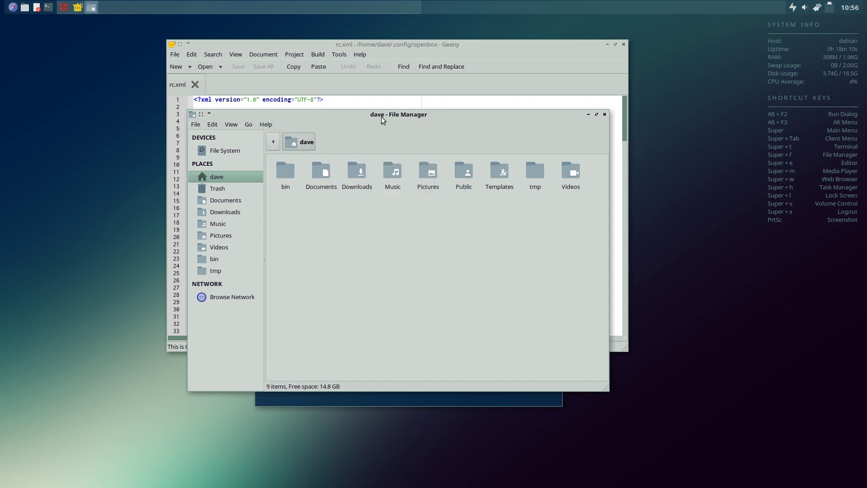
pyautogui.moveTo(382, 117); pyautogui.dragTo(412, 106)
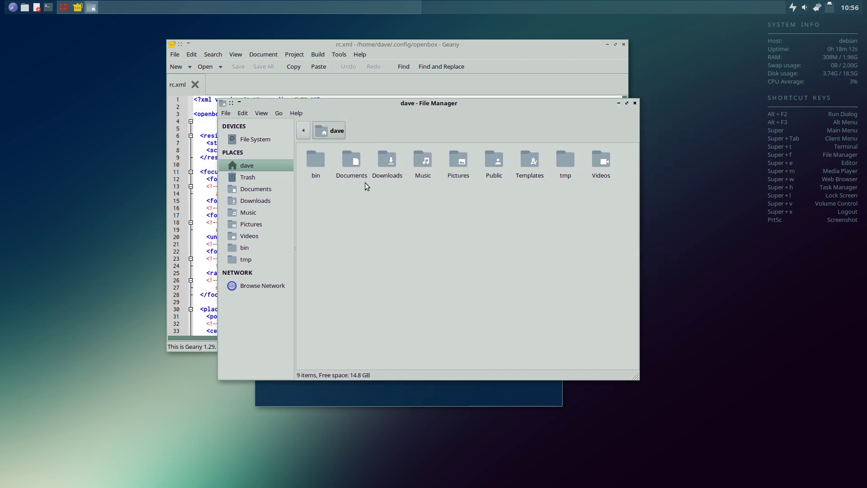
pyautogui.click(635, 103)
pyautogui.click(623, 44)
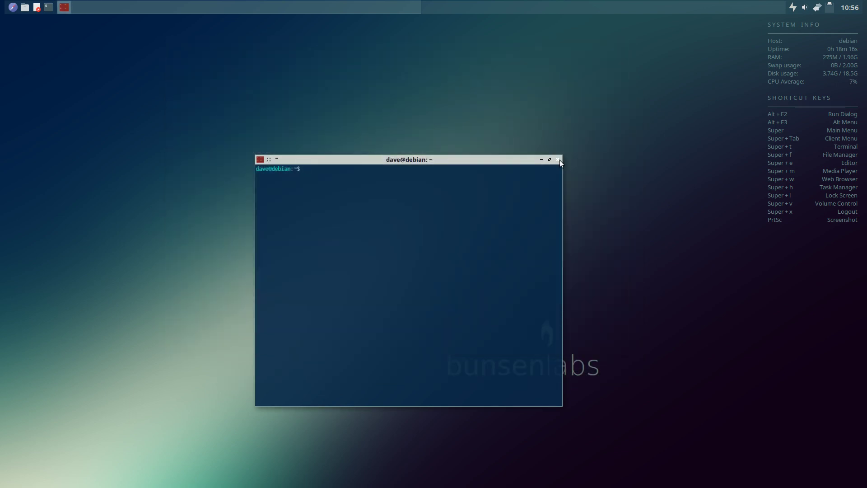
pyautogui.click(558, 159)
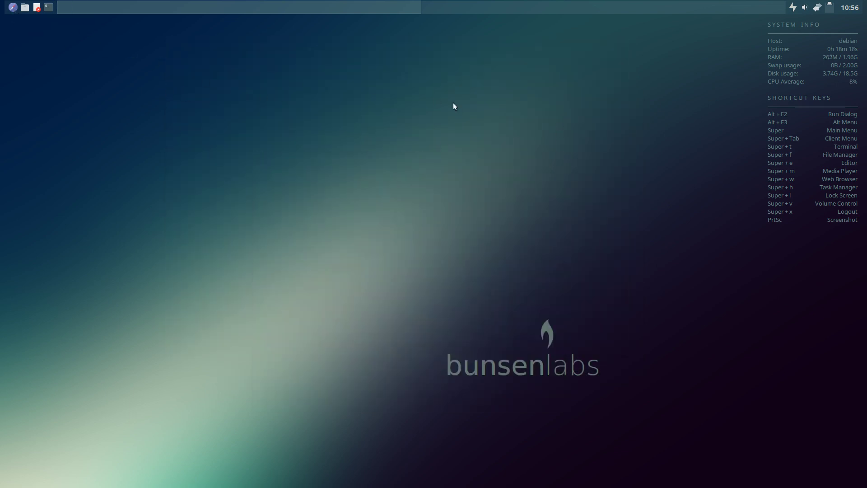
# Briefly launch Firefox with Super+W, close it, then bring up the desktop menu's Preferences
pyautogui.press('super+w')
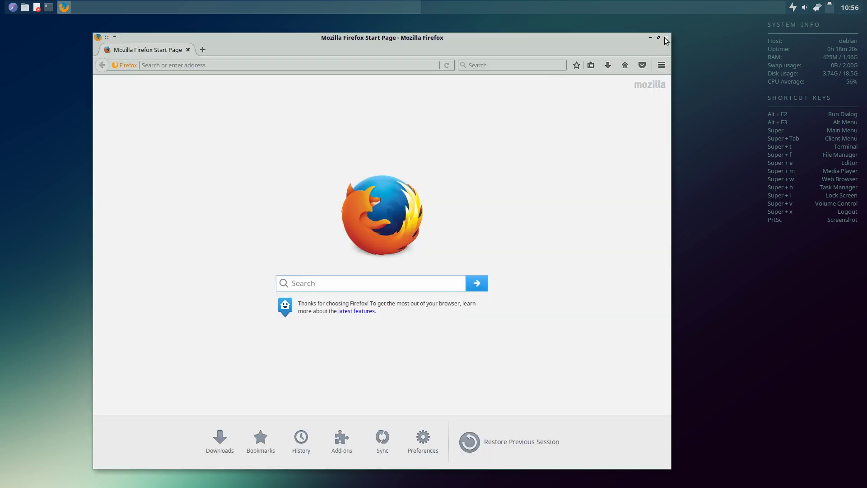
pyautogui.click(665, 38)
pyautogui.rightClick(397, 67)
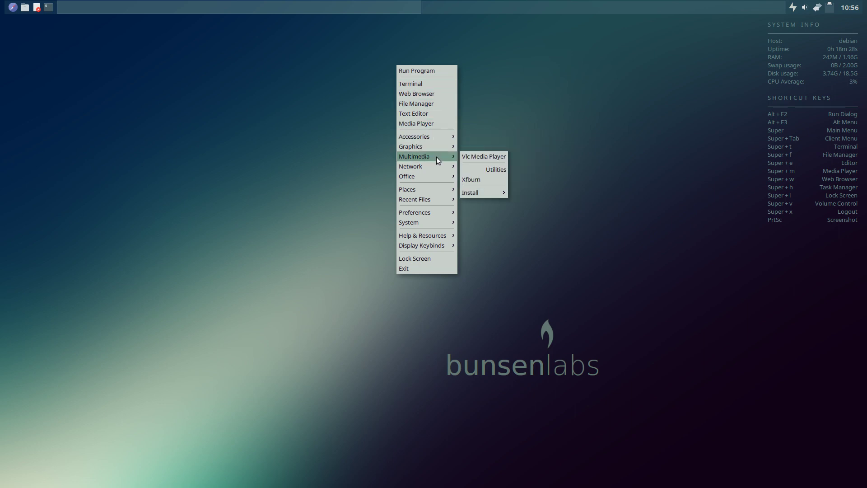
pyautogui.moveTo(415, 212)
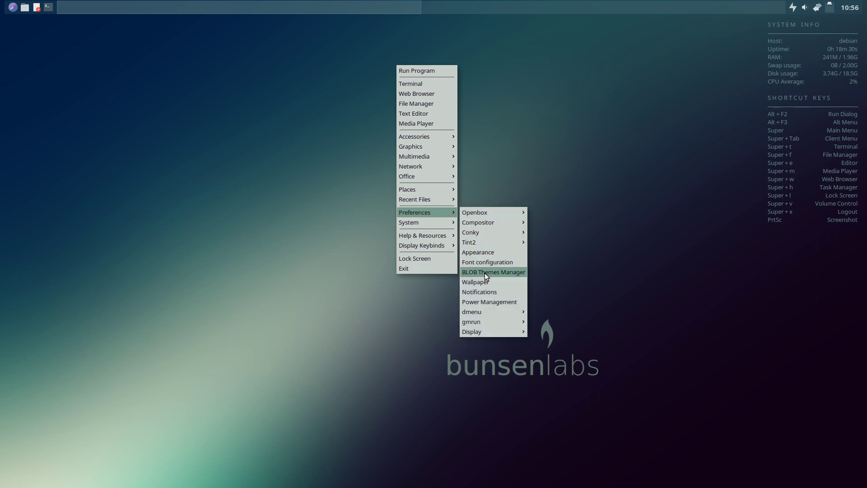
pyautogui.click(484, 272)
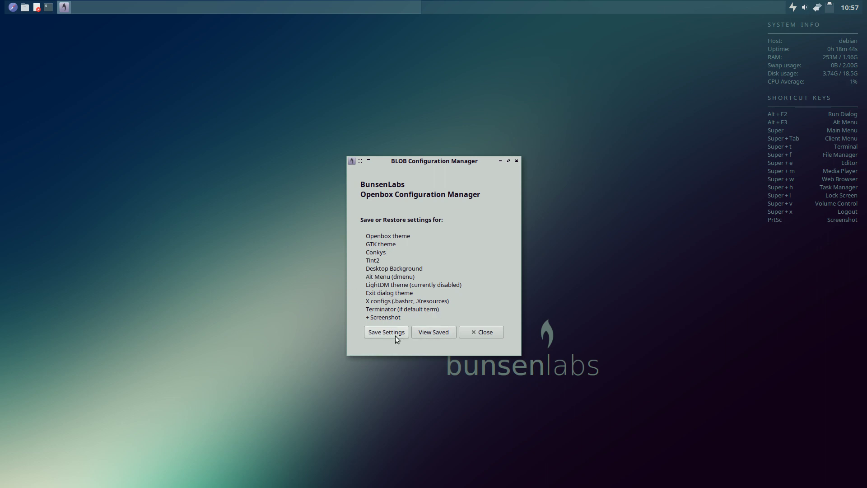
pyautogui.click(435, 336)
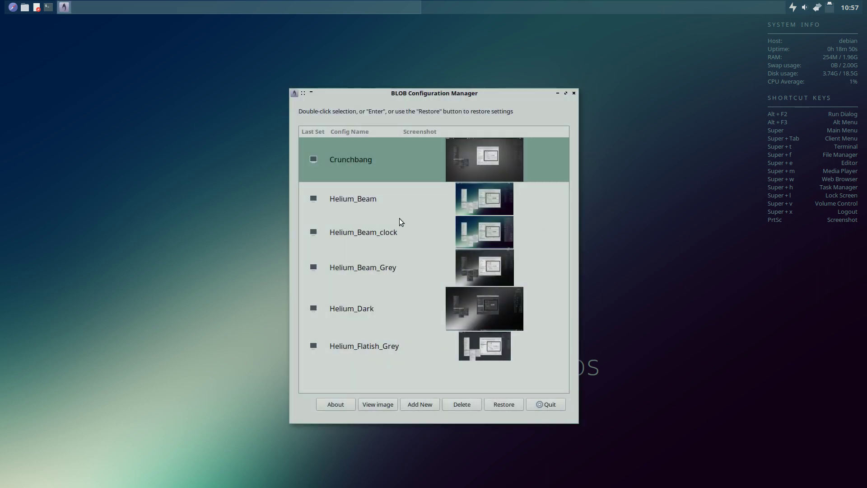
pyautogui.press('Down')
pyautogui.press('Down')
pyautogui.press('Down')
pyautogui.press('Down')
pyautogui.press('Down')
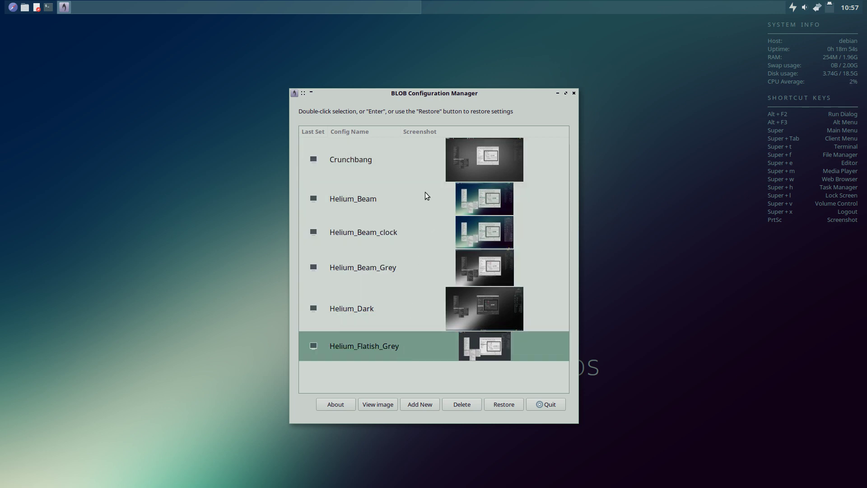
pyautogui.moveTo(437, 93); pyautogui.dragTo(429, 80)
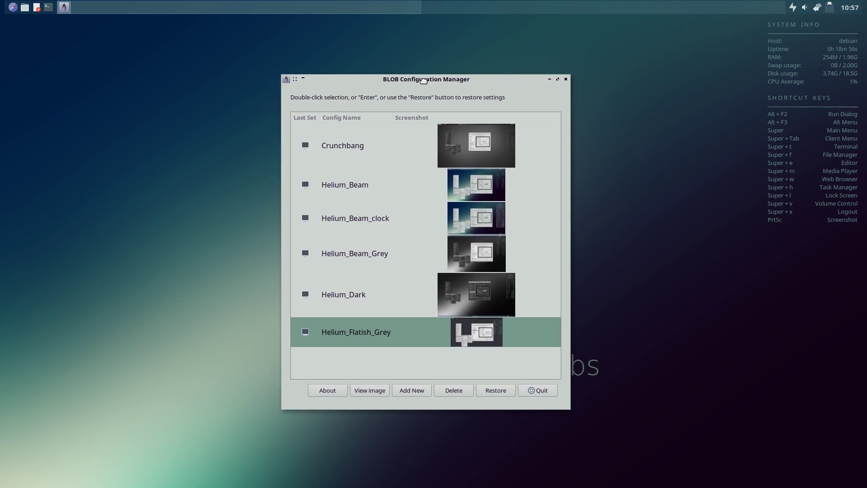
pyautogui.click(421, 156)
pyautogui.press('Down')
pyautogui.press('Down')
pyautogui.press('Down')
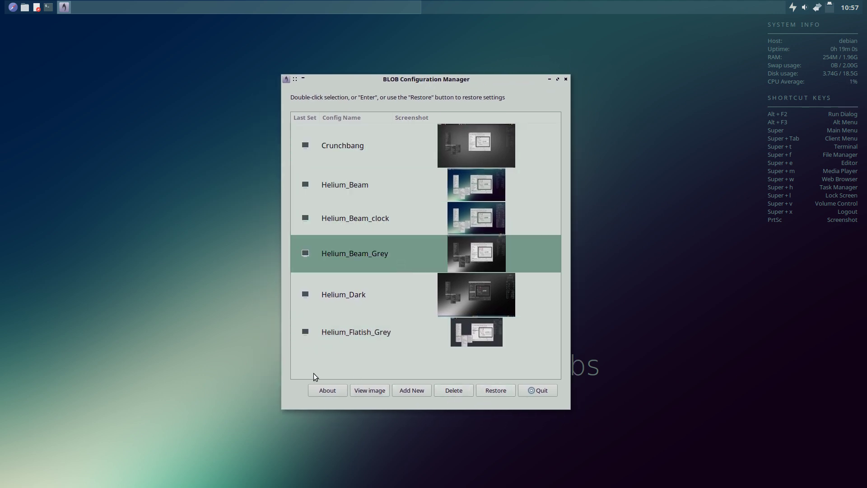
pyautogui.click(539, 386)
pyautogui.rightClick(429, 123)
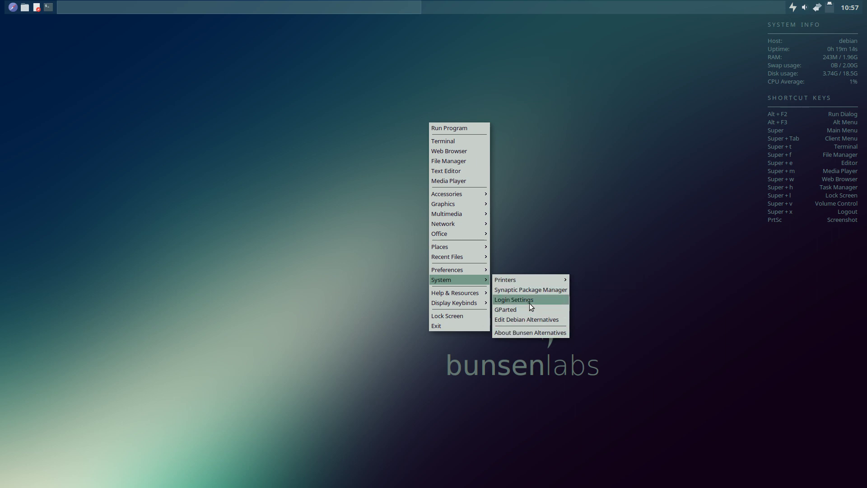
pyautogui.moveTo(458, 269)
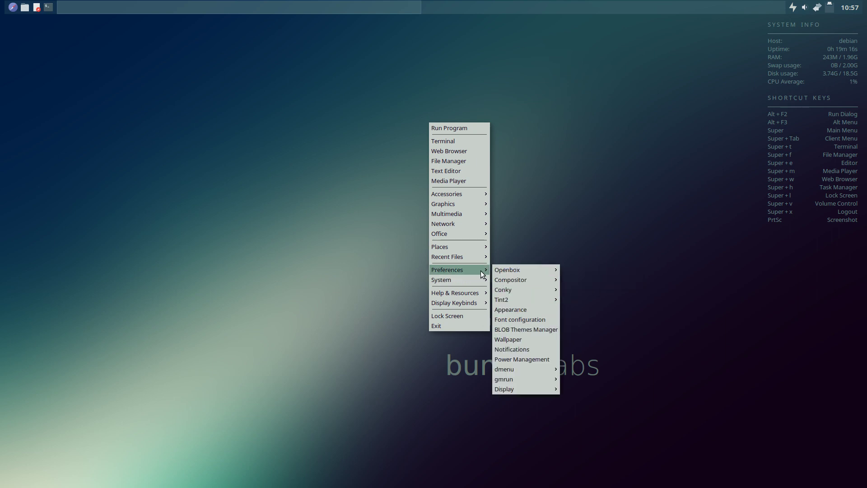
pyautogui.moveTo(524, 289)
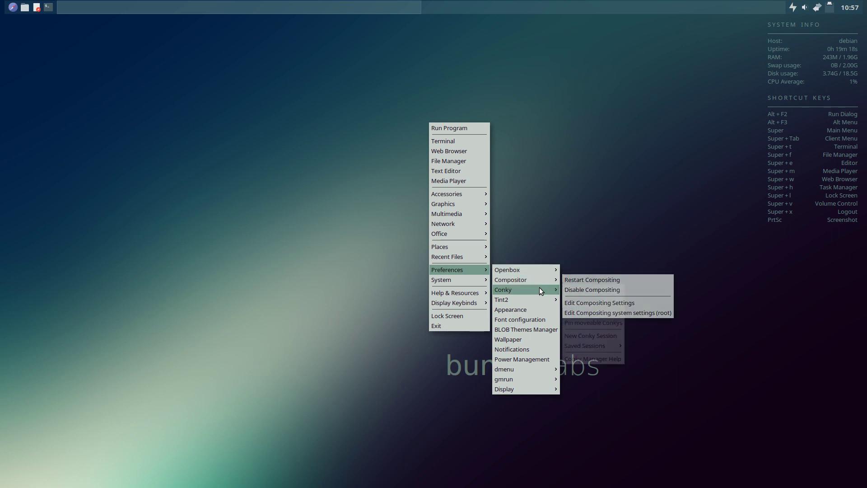
pyautogui.click(570, 287)
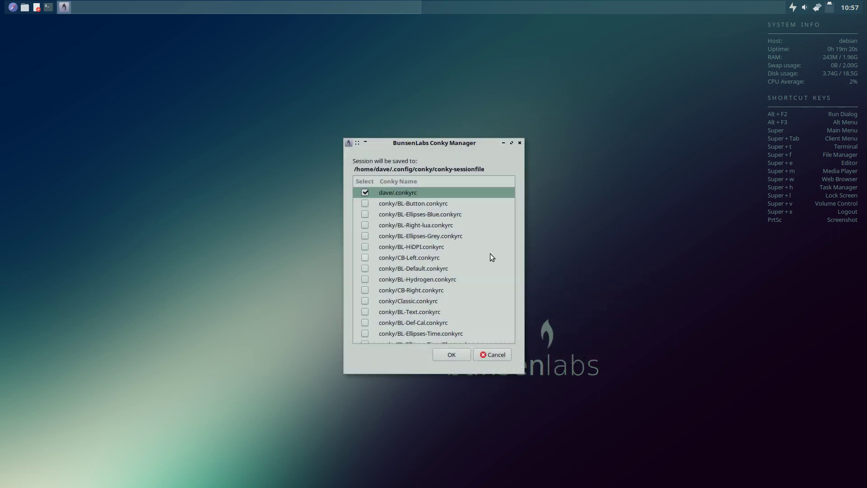
pyautogui.scroll(-3, 458, 245)
pyautogui.scroll(-1, 389, 225)
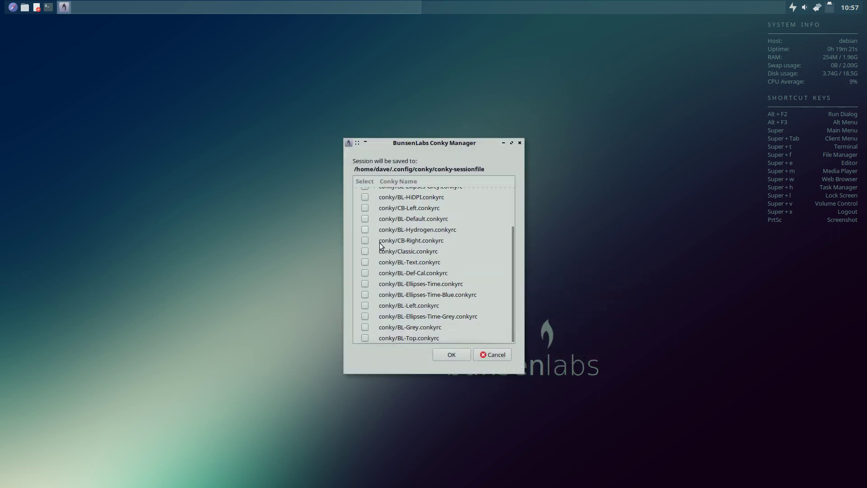
pyautogui.click(365, 283)
pyautogui.click(447, 355)
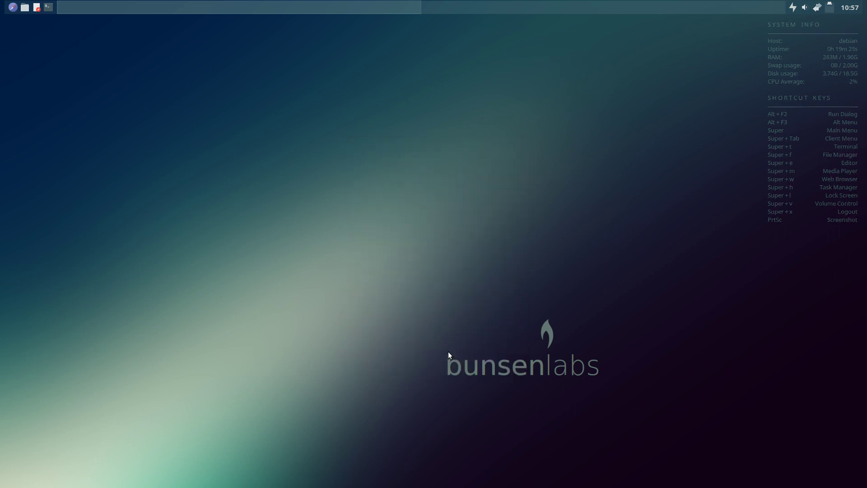
pyautogui.rightClick(431, 154)
pyautogui.moveTo(461, 302)
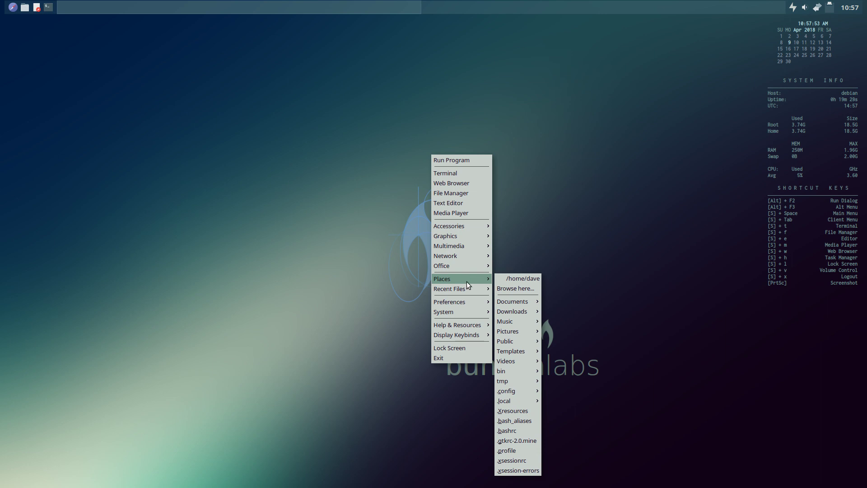
pyautogui.moveTo(515, 322)
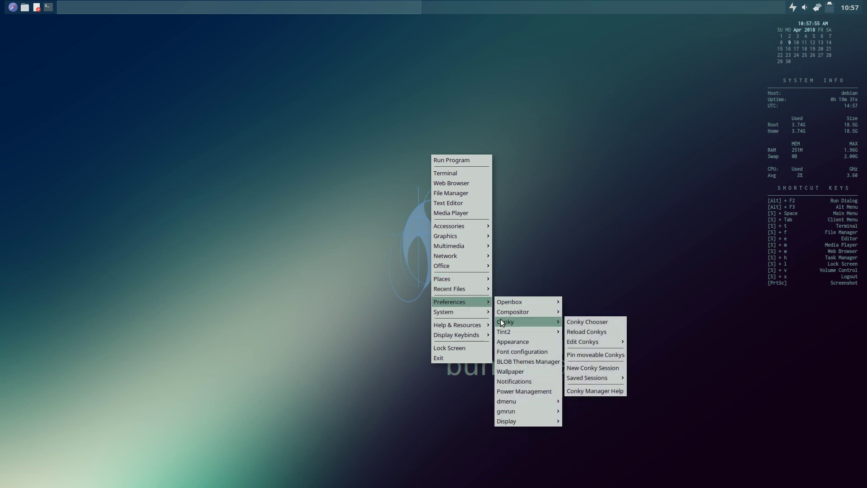
pyautogui.click(577, 324)
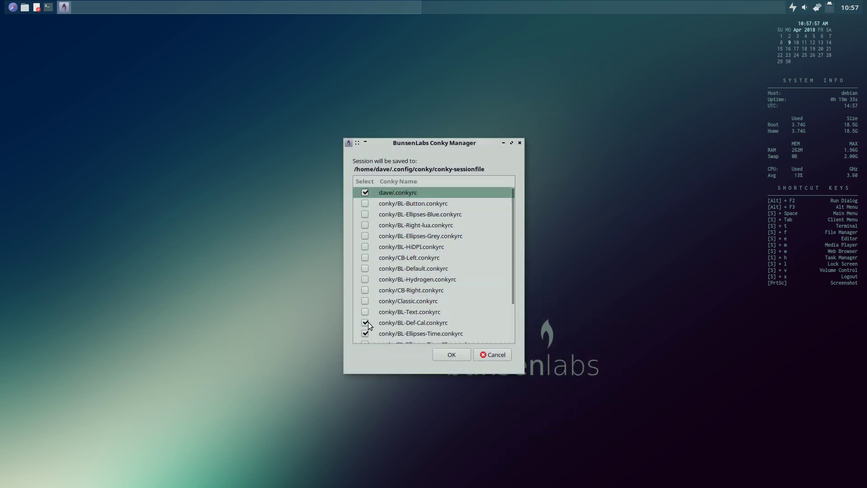
pyautogui.click(366, 323)
pyautogui.scroll(-2, 376, 313)
pyautogui.scroll(-1, 376, 313)
pyautogui.click(458, 355)
pyautogui.rightClick(419, 147)
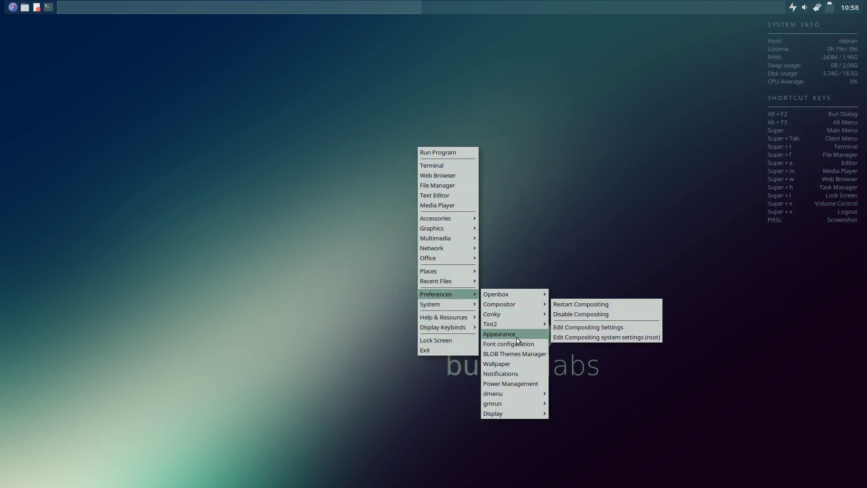
pyautogui.moveTo(501, 324)
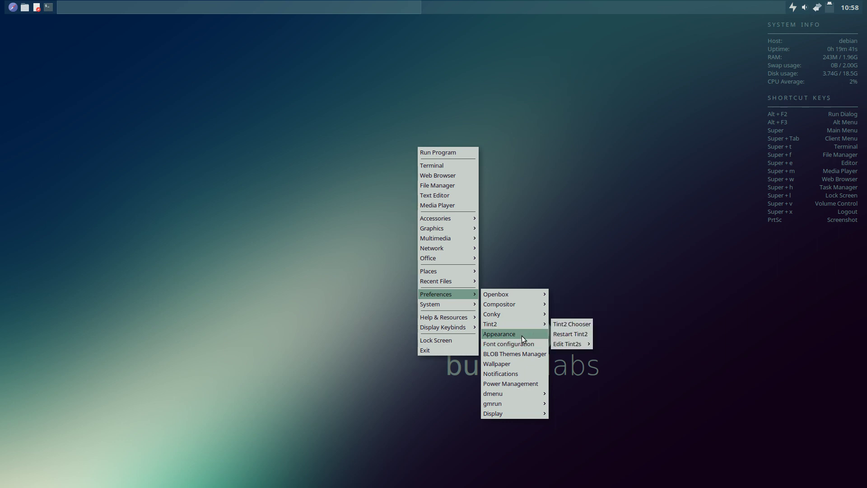
# Open Customize Look and Feel, move it up-left, and preview widget themes ending on RainForest
pyautogui.click(522, 335)
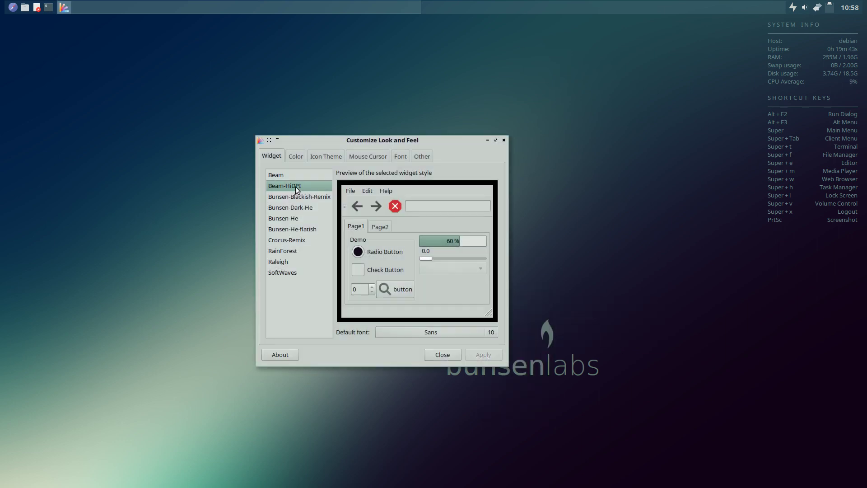
pyautogui.moveTo(342, 139)
pyautogui.mouseDown()
pyautogui.moveTo(263, 105)
pyautogui.moveTo(271, 69)
pyautogui.mouseUp()
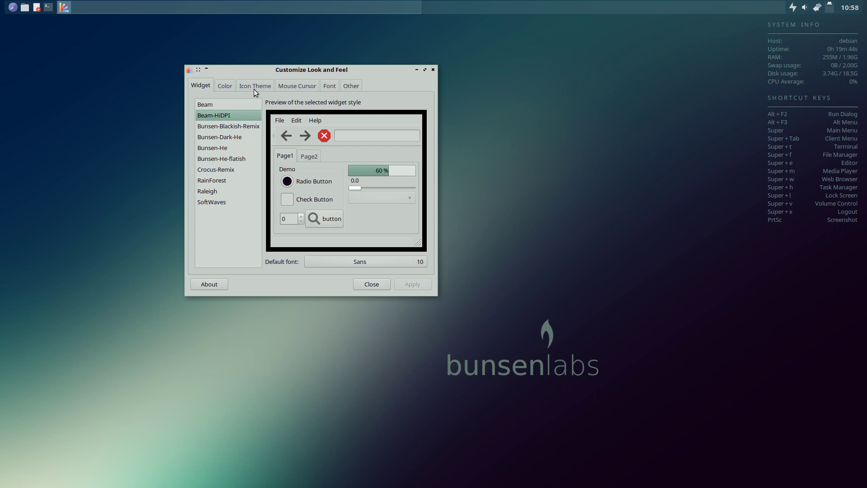
pyautogui.click(227, 126)
pyautogui.click(227, 136)
pyautogui.click(231, 169)
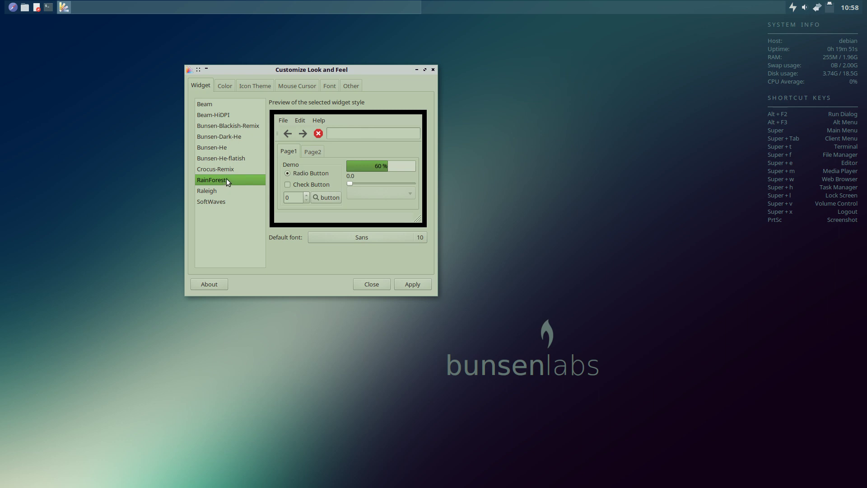
# Preview several icon themes, ending on Adwaita
pyautogui.click(228, 86)
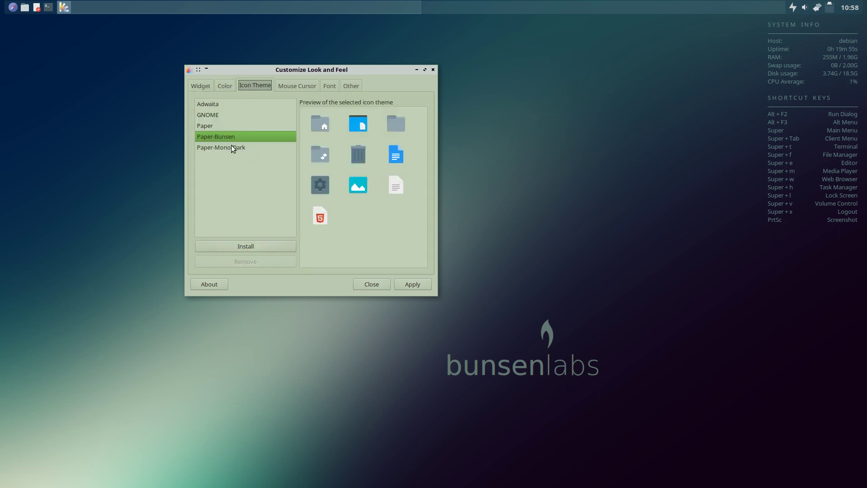
pyautogui.click(231, 146)
pyautogui.click(224, 125)
pyautogui.click(222, 105)
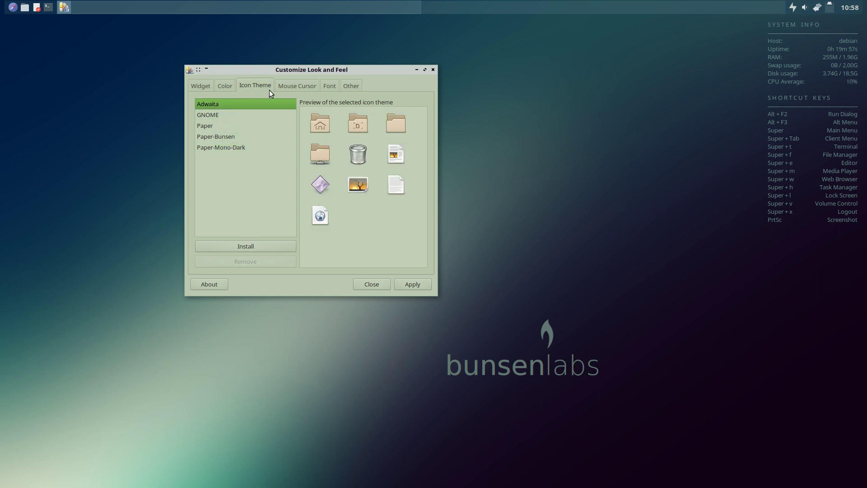
# Preview the DMZ (Black) and DMZ (White) cursor themes, then view the Font and Other settings
pyautogui.click(293, 88)
pyautogui.click(232, 115)
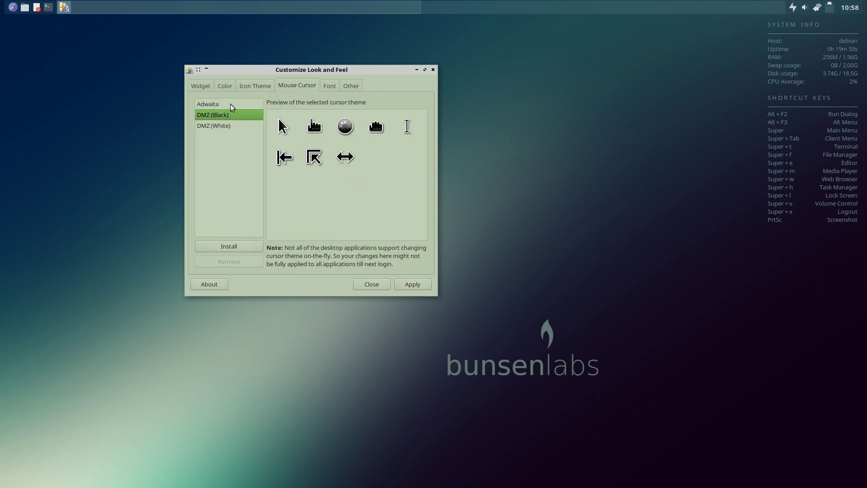
pyautogui.click(234, 126)
pyautogui.click(231, 117)
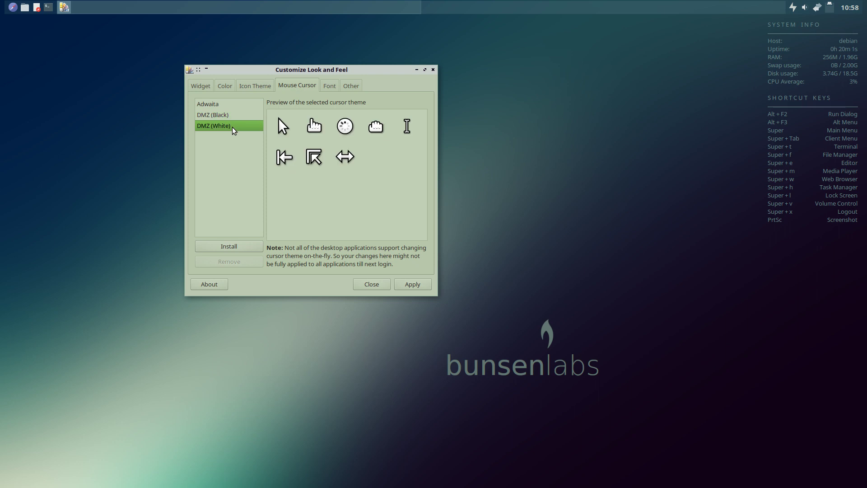
pyautogui.click(234, 115)
pyautogui.click(329, 87)
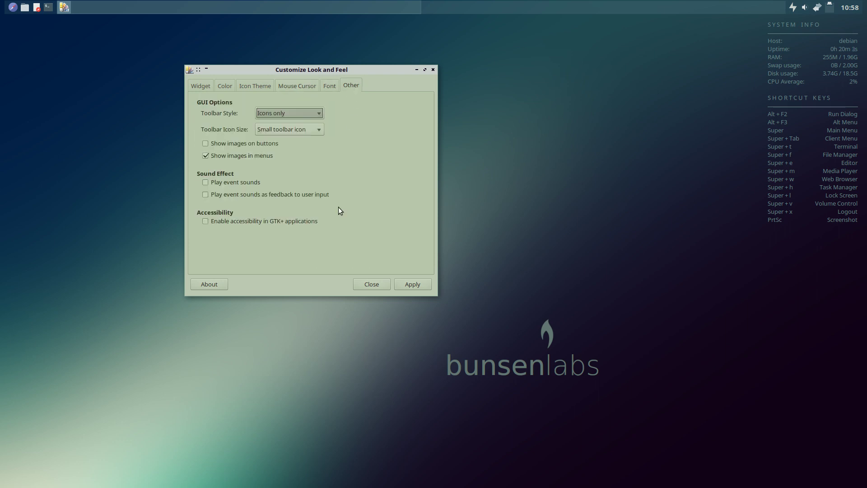
pyautogui.click(371, 283)
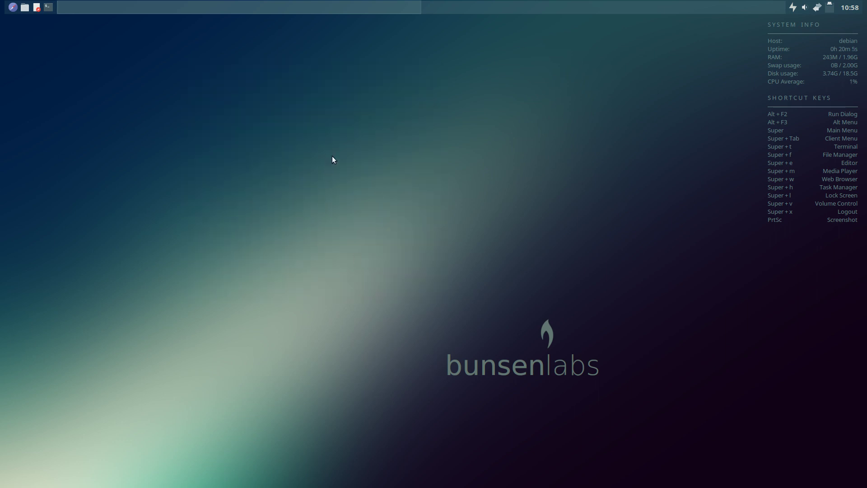
# Launch Synaptic Package Manager from the desktop System menu, authenticating with the password
pyautogui.rightClick(316, 60)
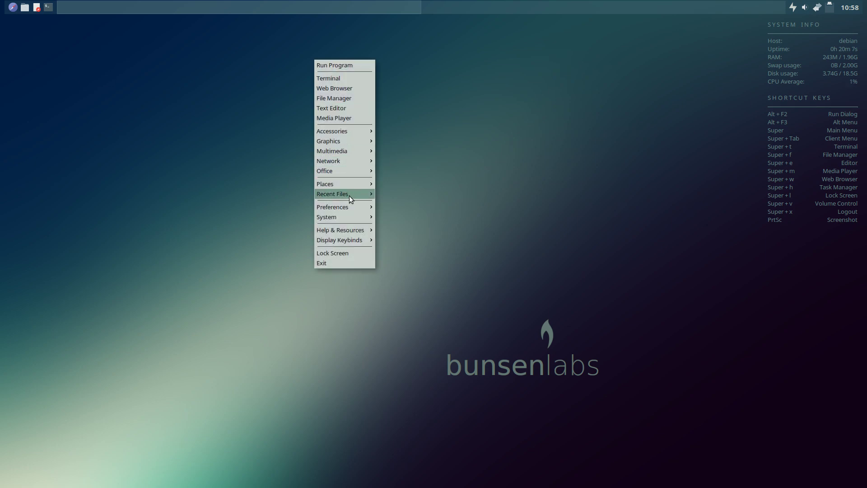
pyautogui.moveTo(396, 236)
pyautogui.click(389, 227)
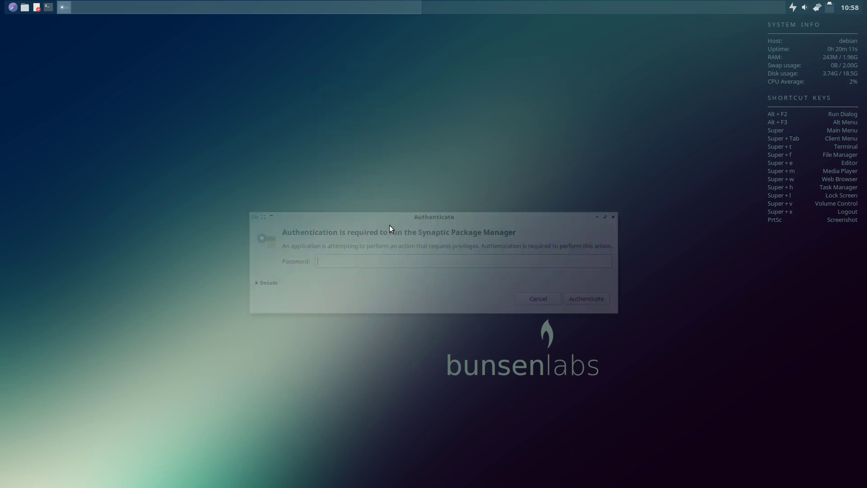
pyautogui.write('••••')
pyautogui.click(588, 296)
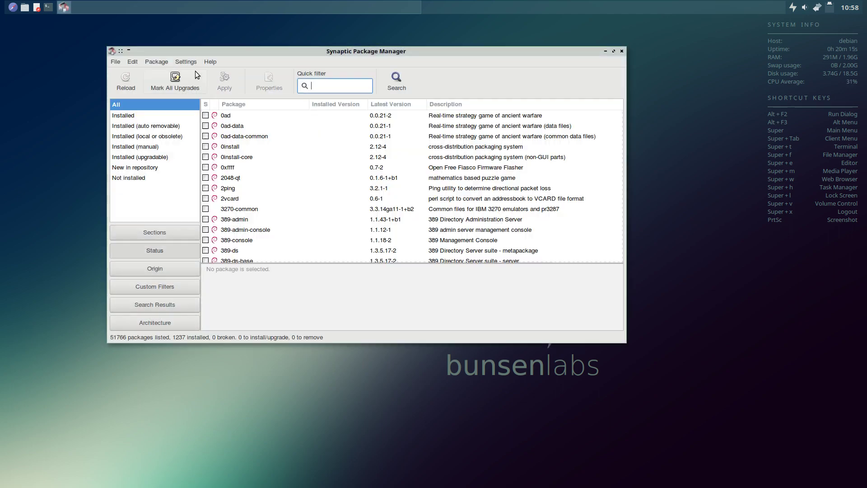
# Inspect the deb.debian.org repository's stretch distribution and sections, cancel unchanged, and start a search
pyautogui.click(187, 62)
pyautogui.click(190, 86)
pyautogui.click(337, 172)
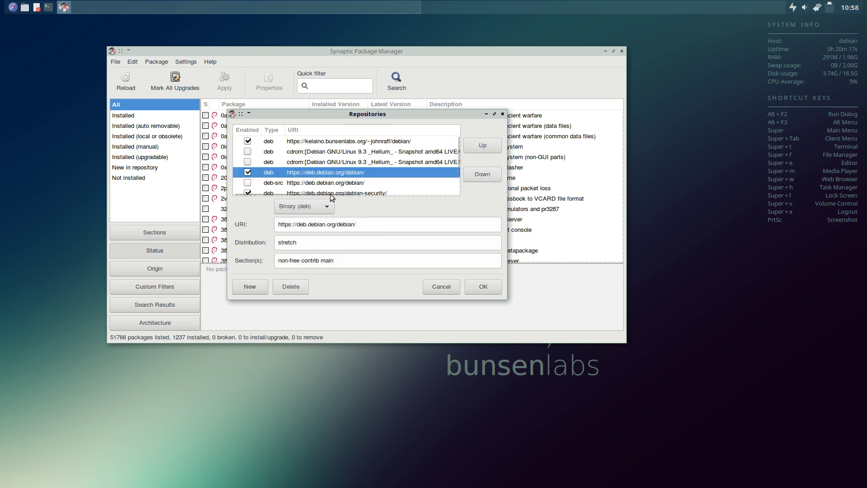
pyautogui.click(307, 243)
pyautogui.doubleClick(307, 242)
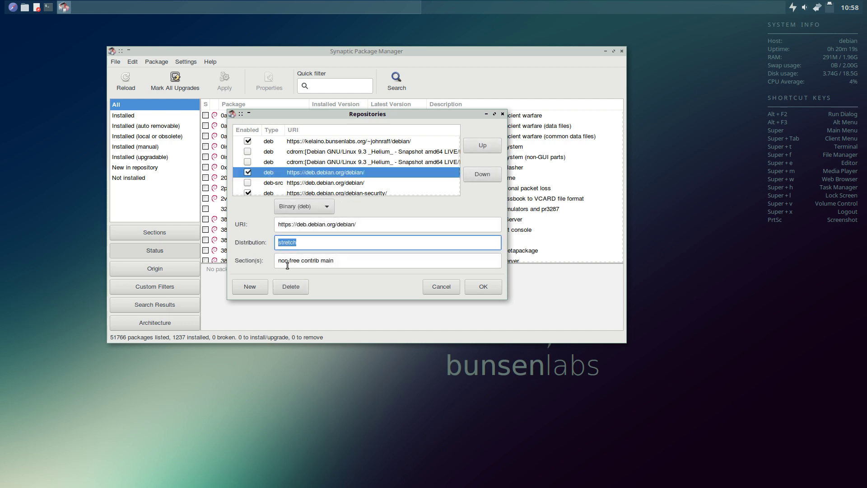
pyautogui.click(347, 262)
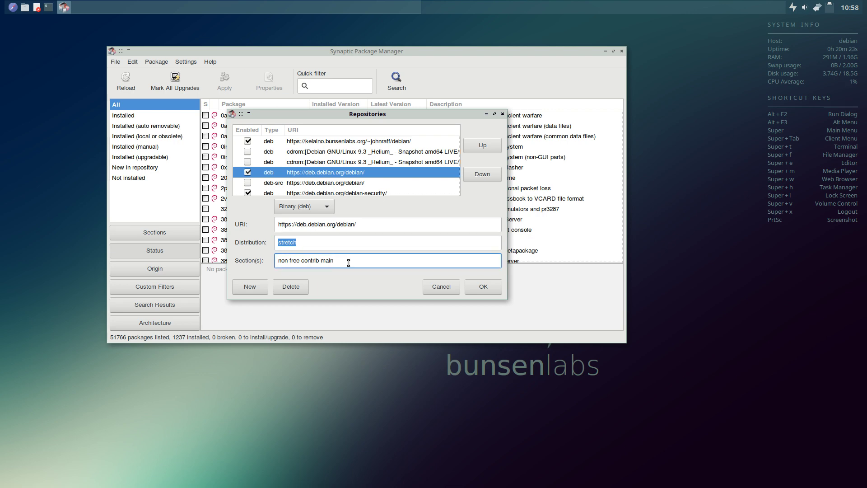
pyautogui.click(442, 286)
pyautogui.click(393, 90)
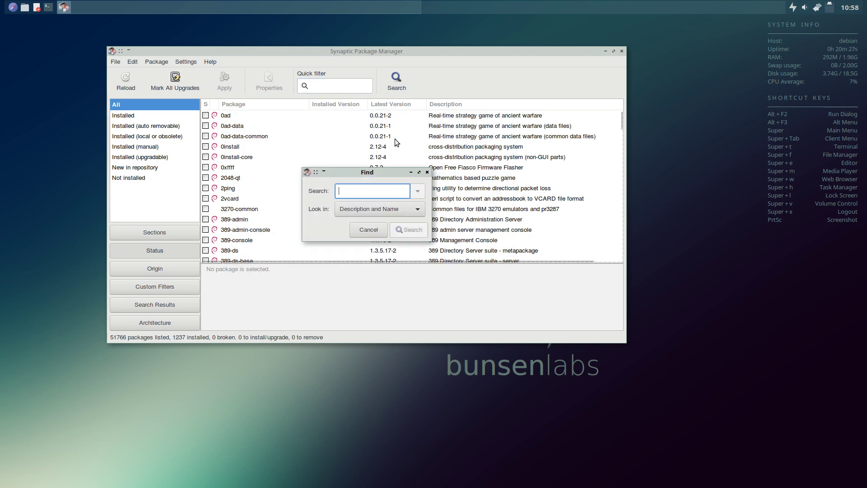
pyautogui.write('virtualbox')
# Search for virtualbox packages, check the debian.org entry's non-free contrib sections, and cancel
pyautogui.press('Return')
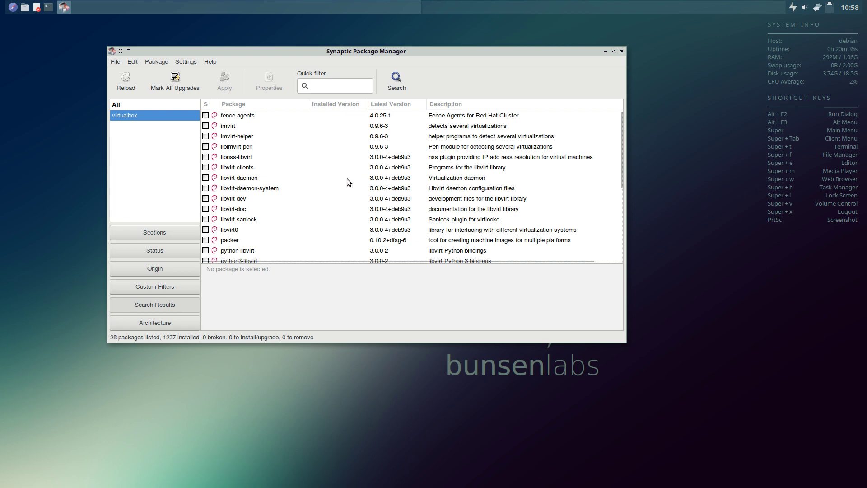
pyautogui.scroll(-5, 342, 180)
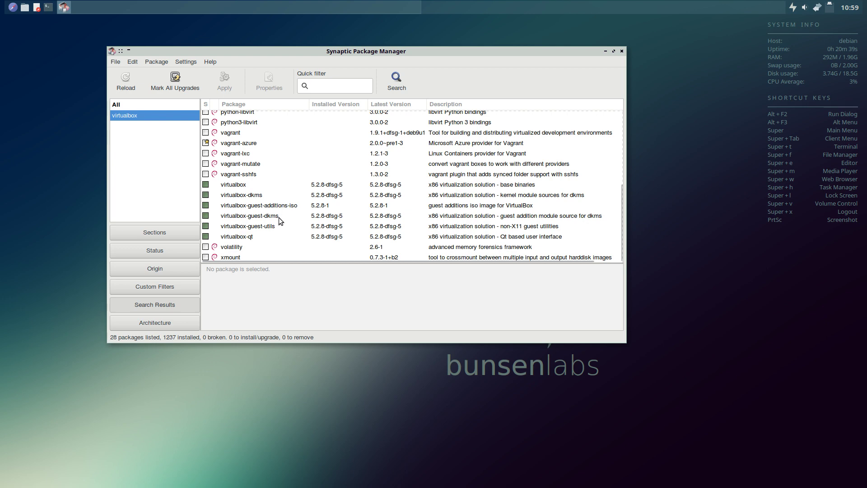
pyautogui.click(187, 62)
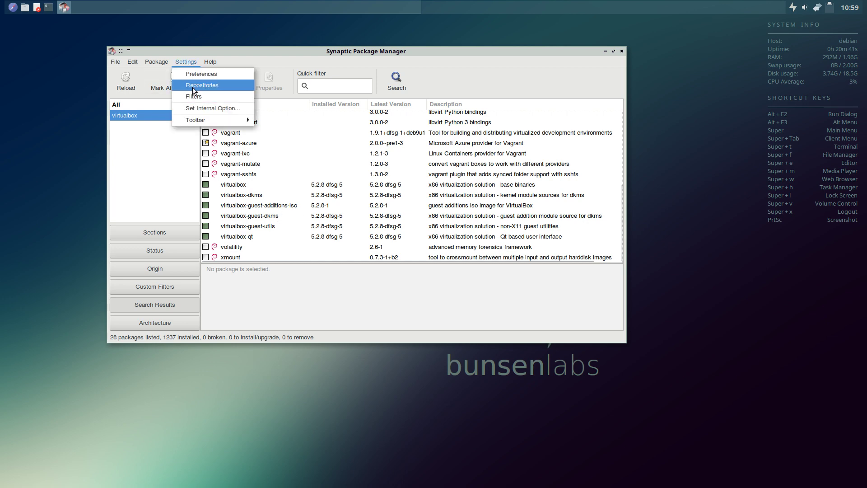
pyautogui.click(190, 83)
pyautogui.click(323, 172)
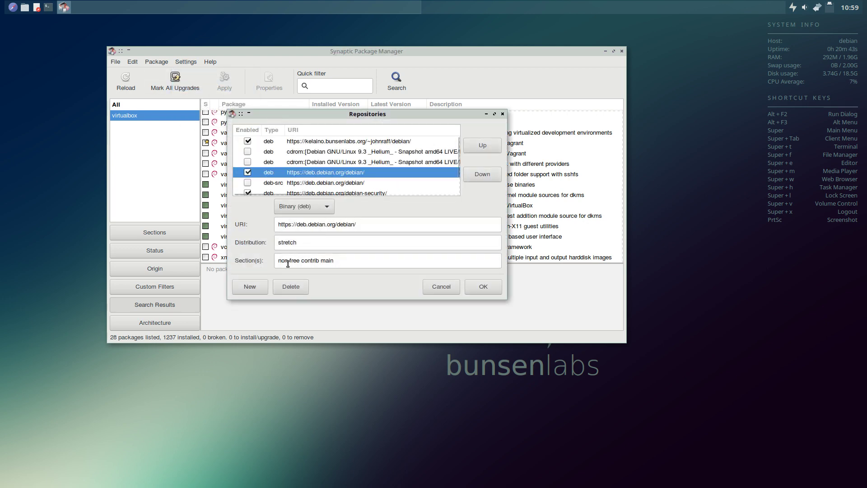
pyautogui.moveTo(322, 261); pyautogui.dragTo(272, 260)
pyautogui.click(434, 285)
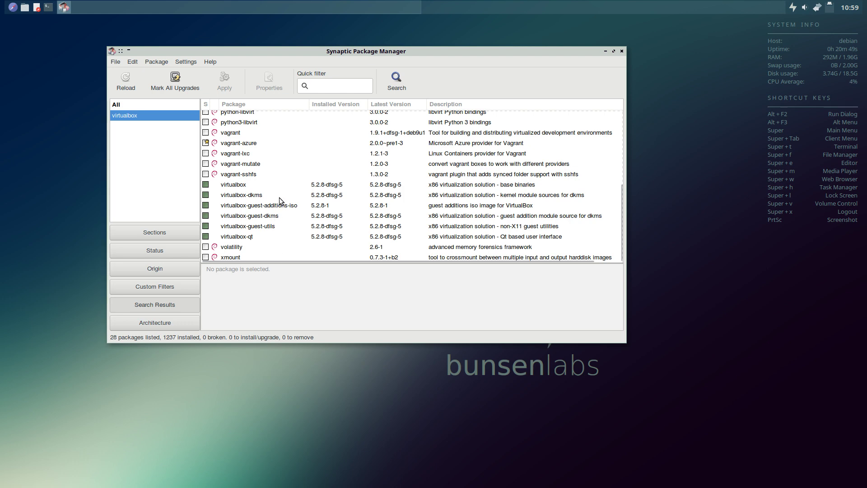
# Read the virtualbox-guest-additions-iso and virtualbox-qt package descriptions
pyautogui.click(276, 232)
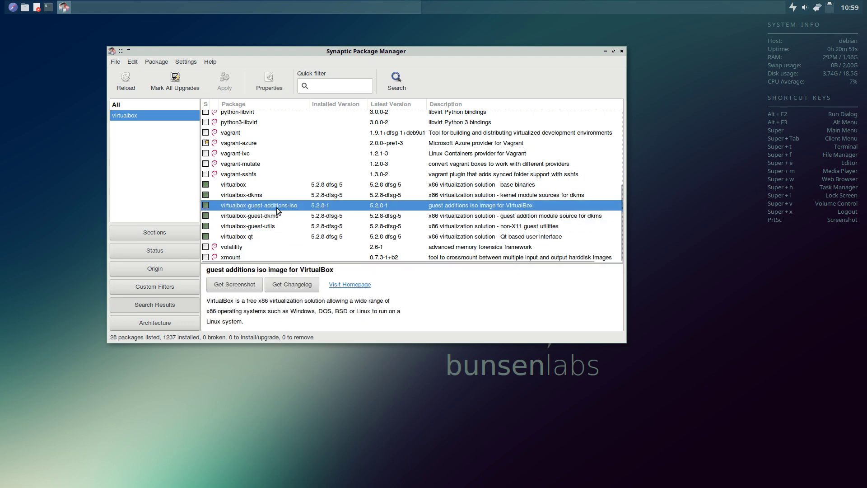
pyautogui.click(276, 195)
pyautogui.click(272, 237)
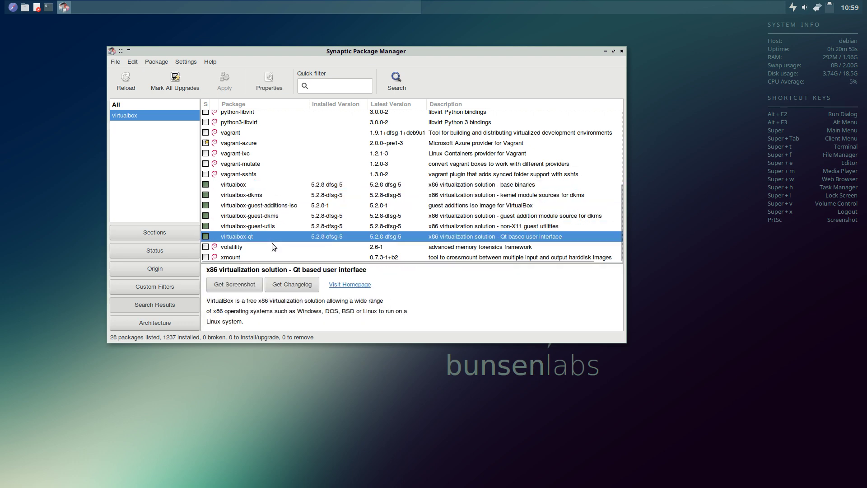
# Reopen Repositories, select the debian.org entry's stretch distribution, and cancel unchanged
pyautogui.click(193, 63)
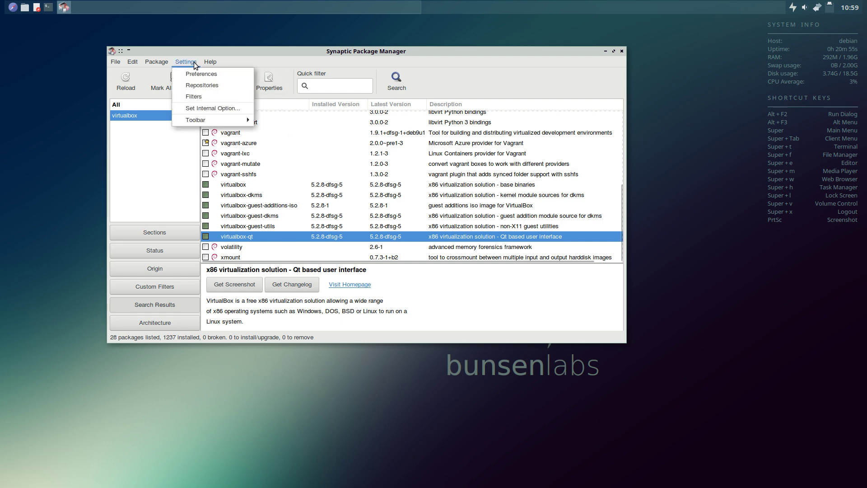
pyautogui.click(197, 82)
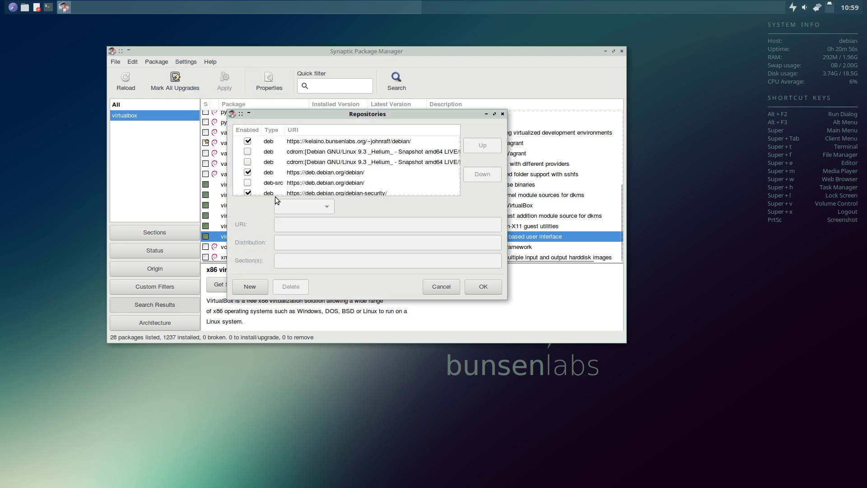
pyautogui.click(290, 172)
pyautogui.doubleClick(292, 242)
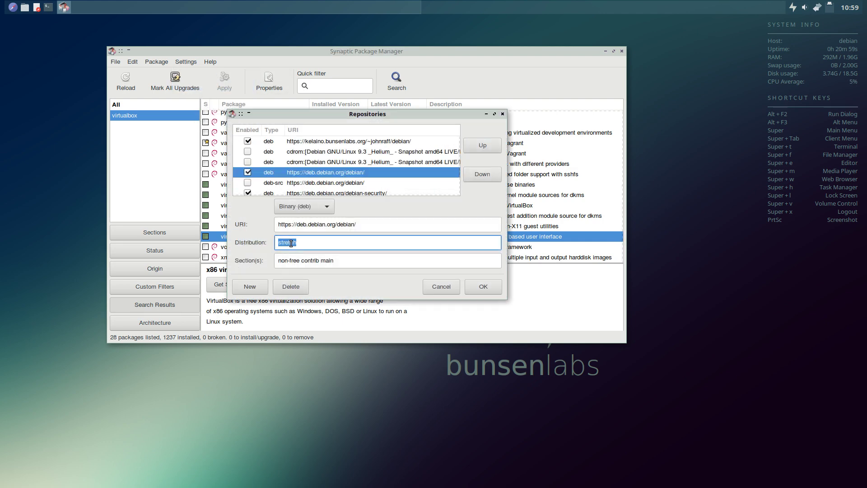
pyautogui.write('sid')
pyautogui.click(441, 286)
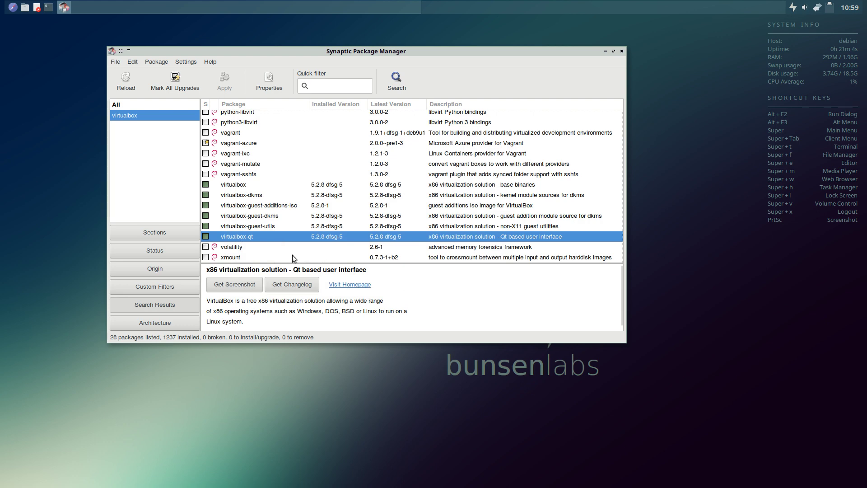
# Browse descriptions of virtualbox, virtualbox-dkms, guest-dkms, guest-additions-iso and guest-utils
pyautogui.click(250, 215)
pyautogui.click(266, 205)
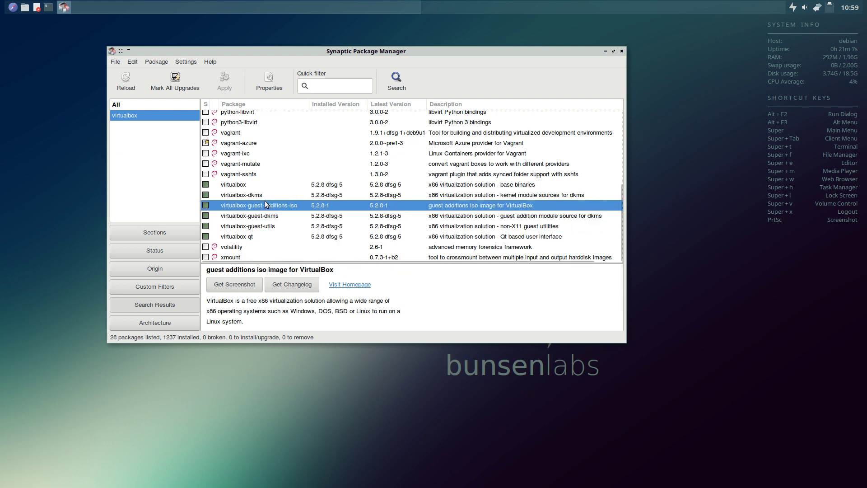
pyautogui.click(309, 205)
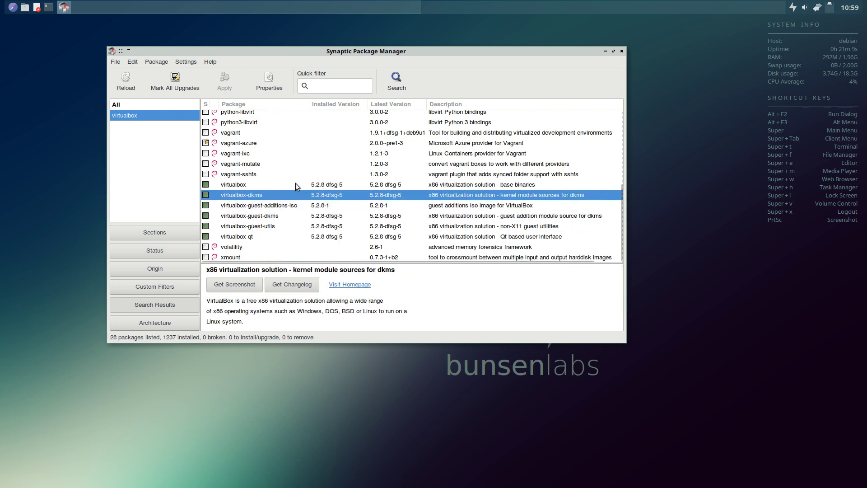
pyautogui.click(296, 184)
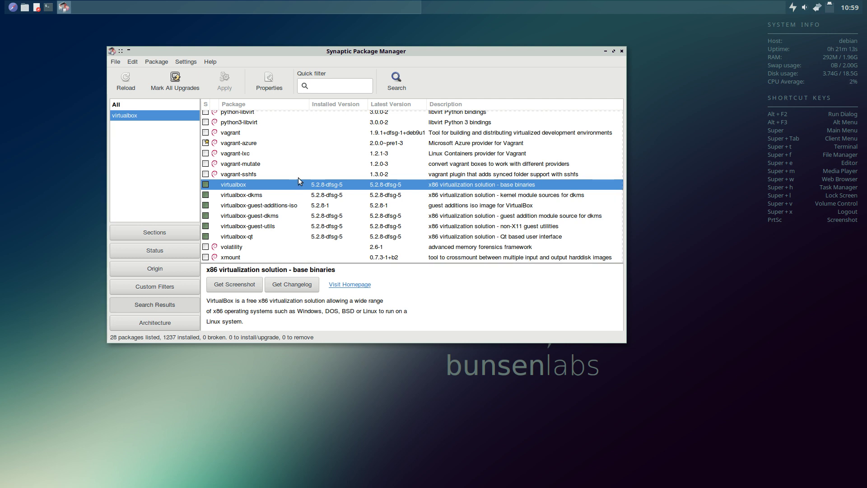
pyautogui.click(297, 195)
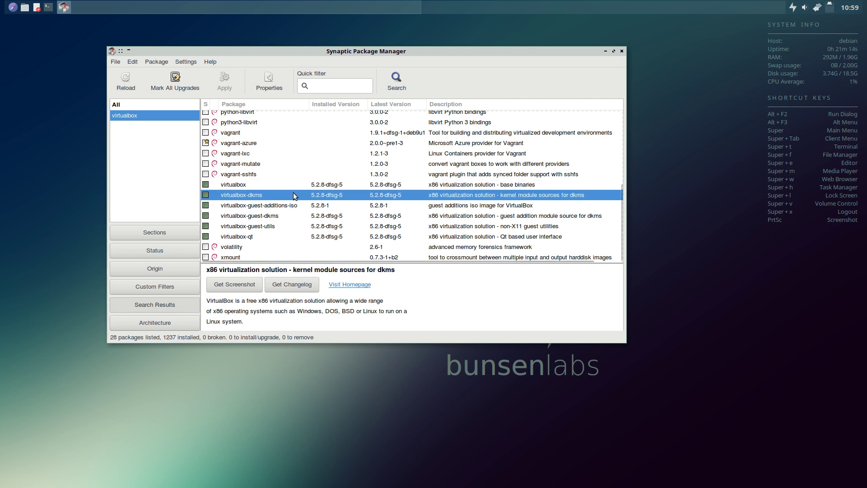
pyautogui.click(298, 216)
pyautogui.click(299, 226)
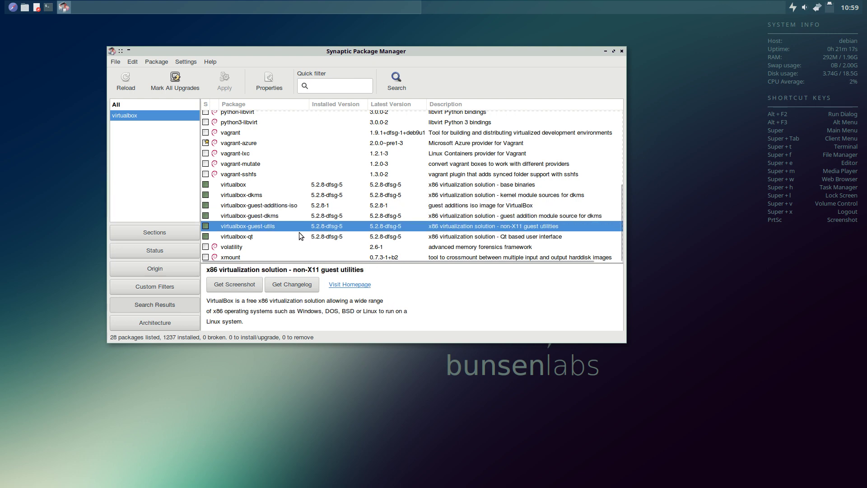
# Check the debian.org repository's stretch distribution again and cancel without saving
pyautogui.click(186, 61)
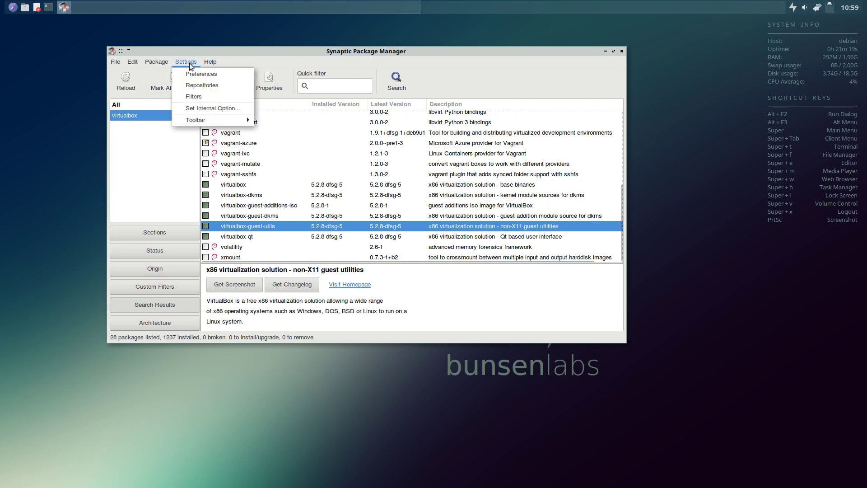
pyautogui.click(193, 84)
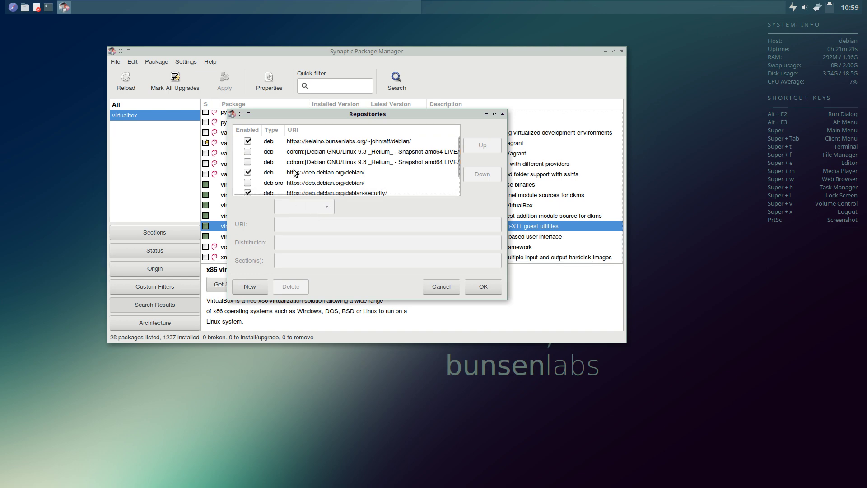
pyautogui.click(295, 172)
pyautogui.doubleClick(289, 243)
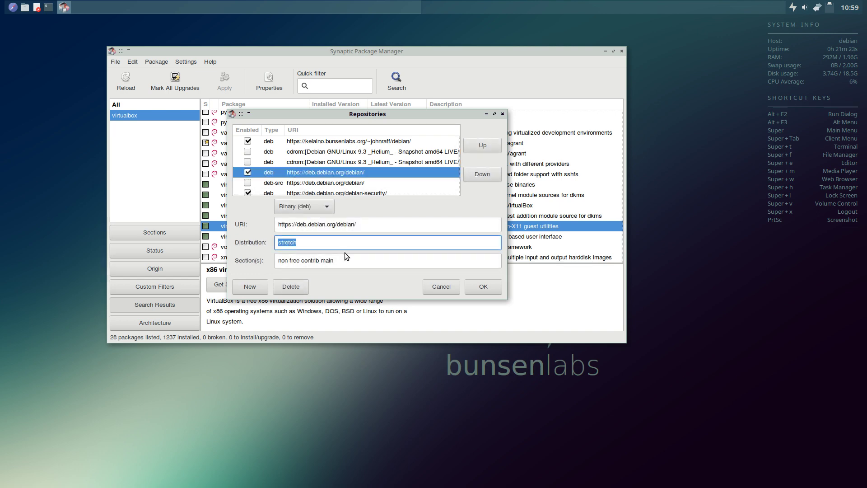
pyautogui.click(453, 286)
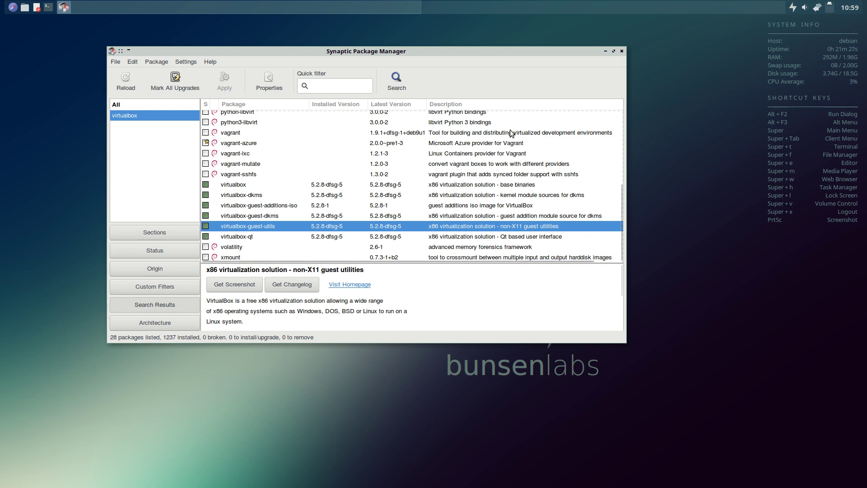
pyautogui.scroll(5, 406, 171)
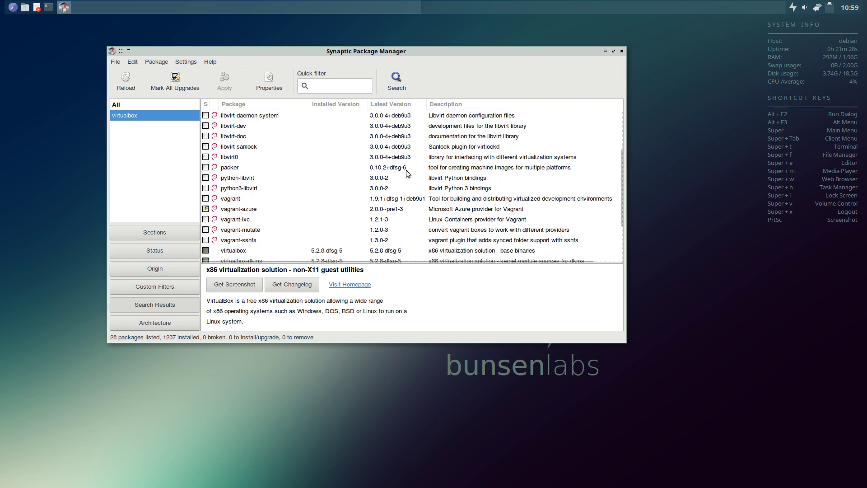
# Reopen the repository editor showing the debian.org entry's stretch distribution and non-free contrib sections
pyautogui.click(185, 62)
pyautogui.click(217, 86)
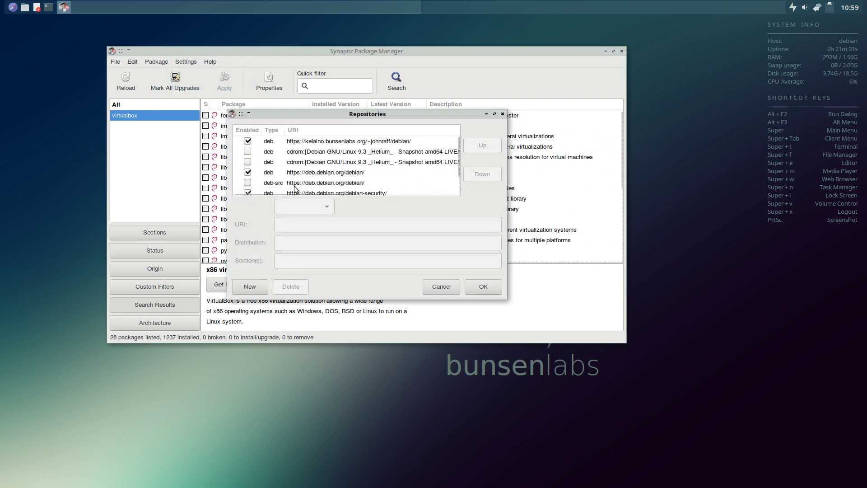
pyautogui.click(341, 174)
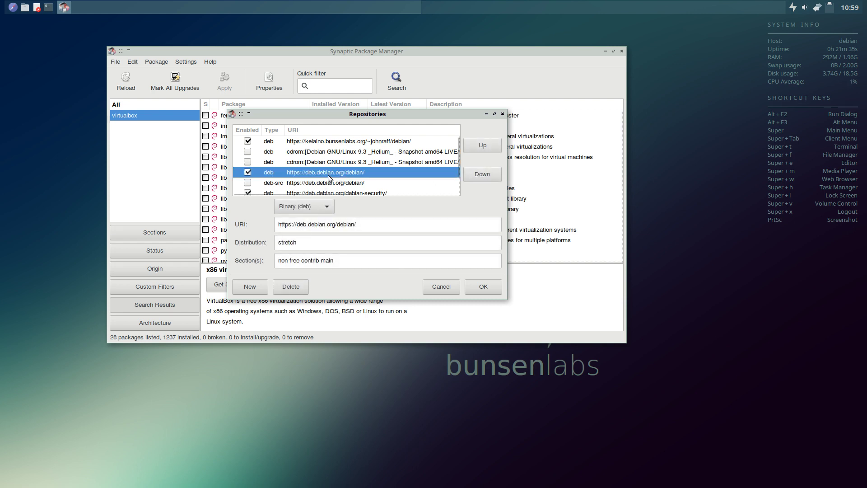
pyautogui.doubleClick(296, 241)
pyautogui.moveTo(278, 261); pyautogui.dragTo(321, 261)
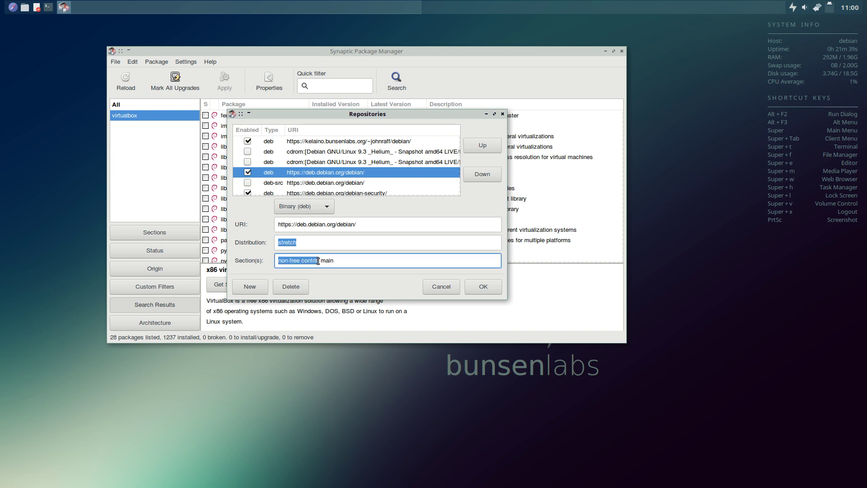
# Cancel the repositories editor without changes and quit Synaptic Package Manager
pyautogui.click(442, 286)
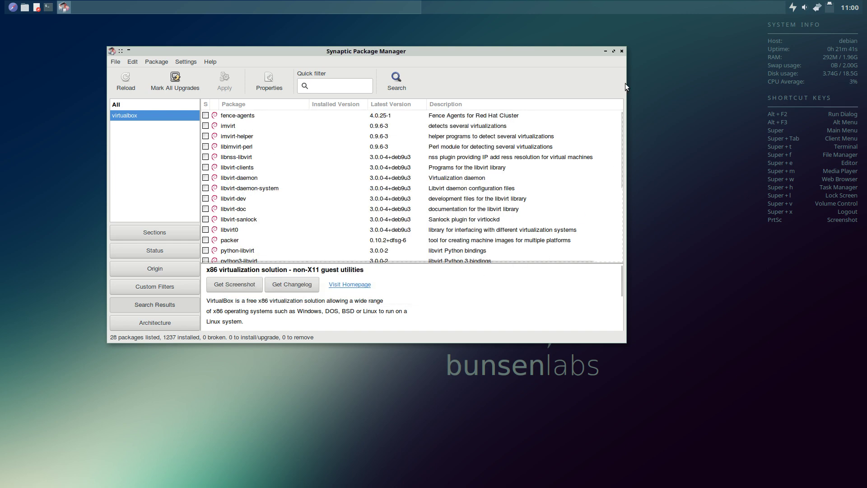
pyautogui.click(620, 51)
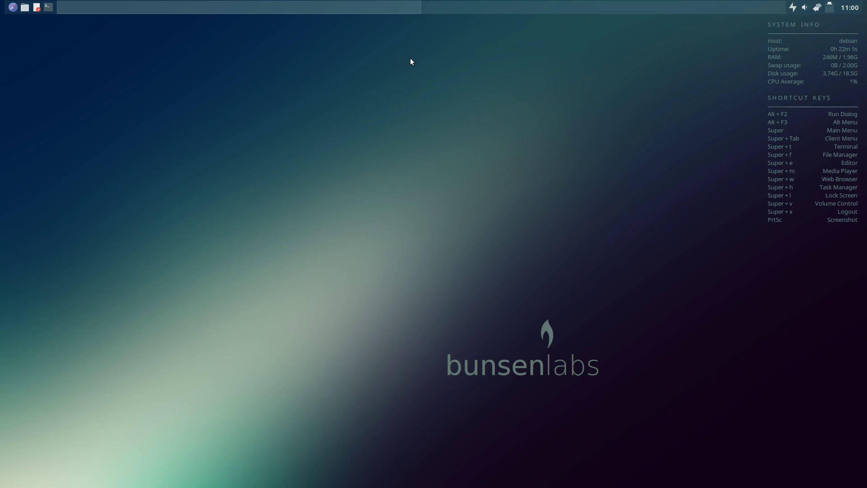
pyautogui.rightClick(365, 81)
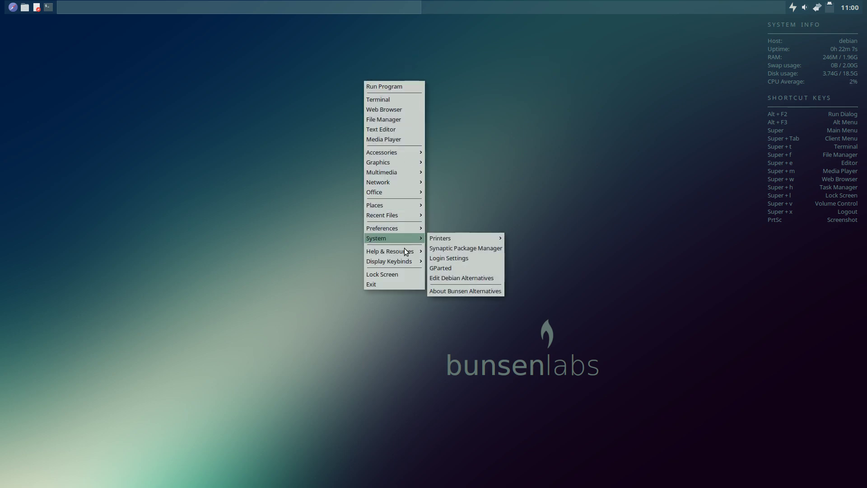
pyautogui.moveTo(446, 238)
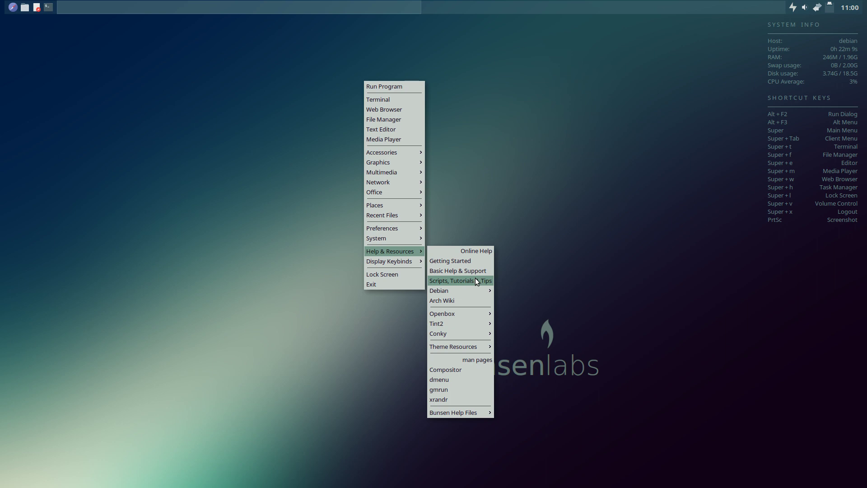
pyautogui.moveTo(393, 228)
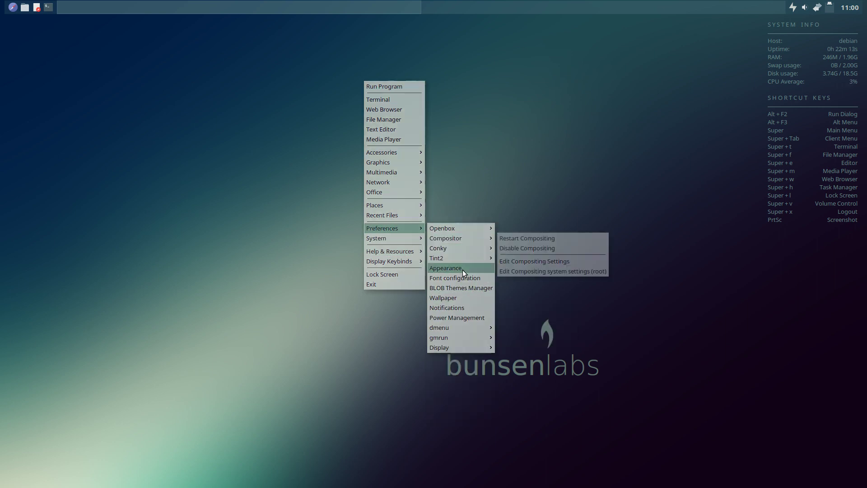
pyautogui.click(463, 268)
pyautogui.click(314, 207)
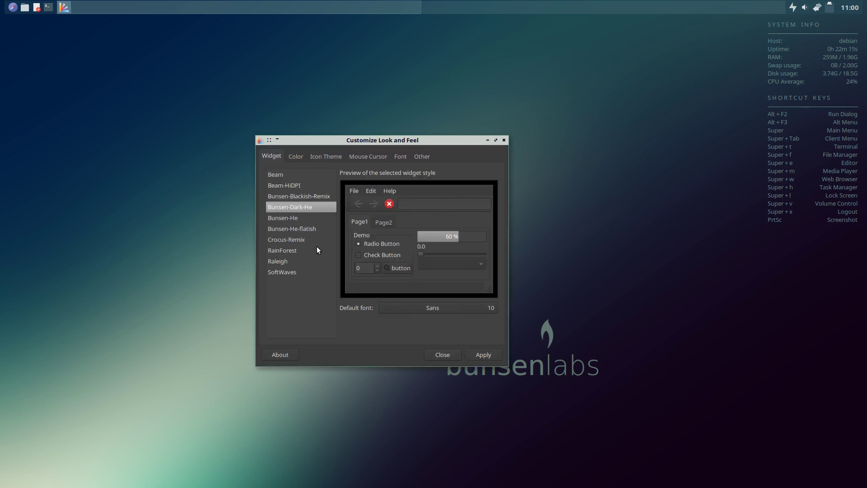
pyautogui.click(317, 241)
pyautogui.click(314, 207)
pyautogui.click(437, 353)
pyautogui.rightClick(382, 96)
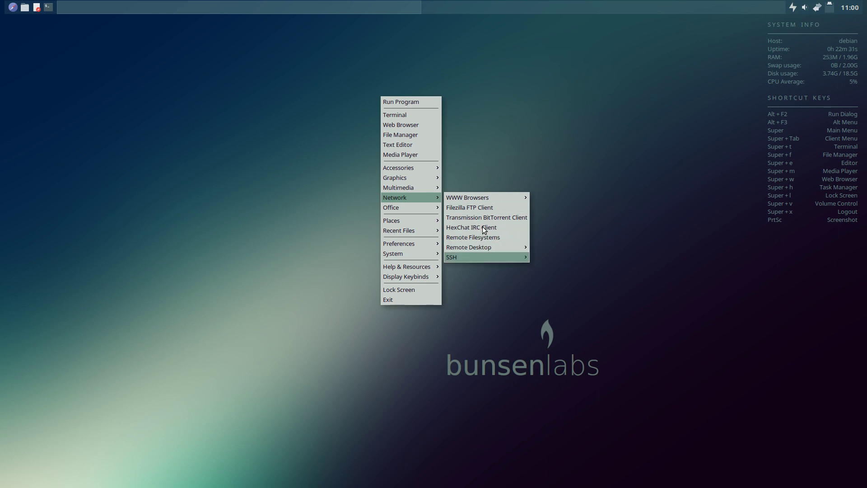
pyautogui.moveTo(410, 208)
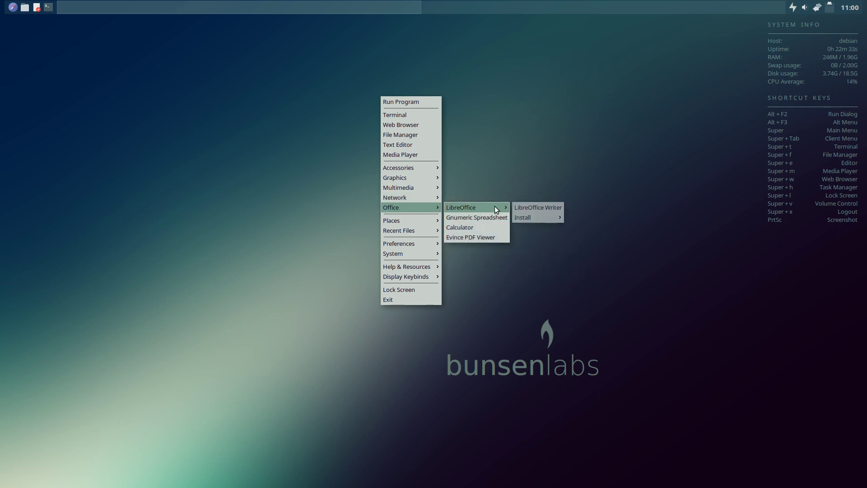
pyautogui.moveTo(537, 218)
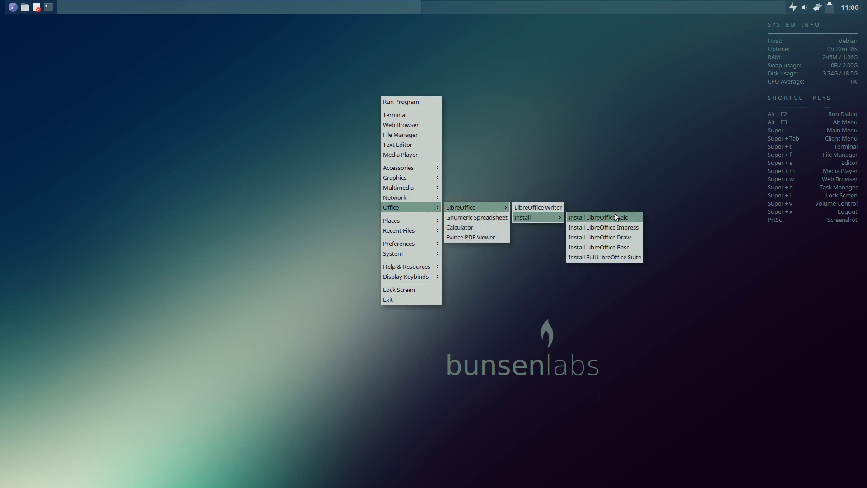
pyautogui.click(350, 88)
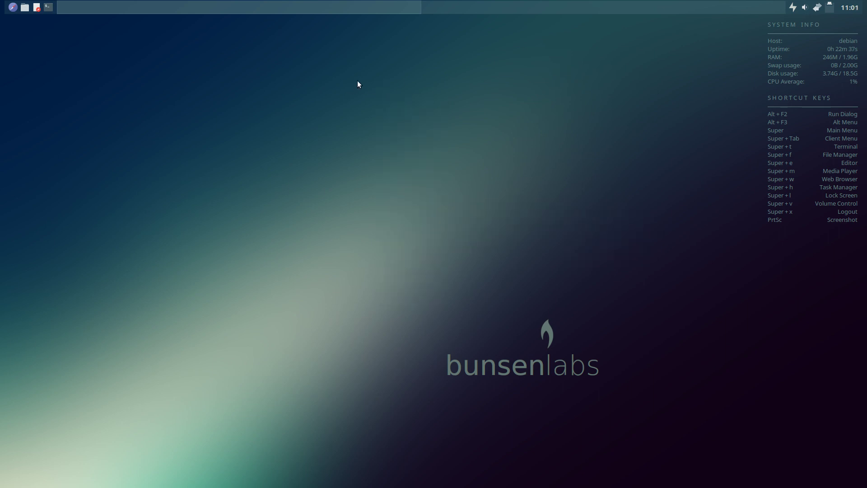
pyautogui.rightClick(359, 58)
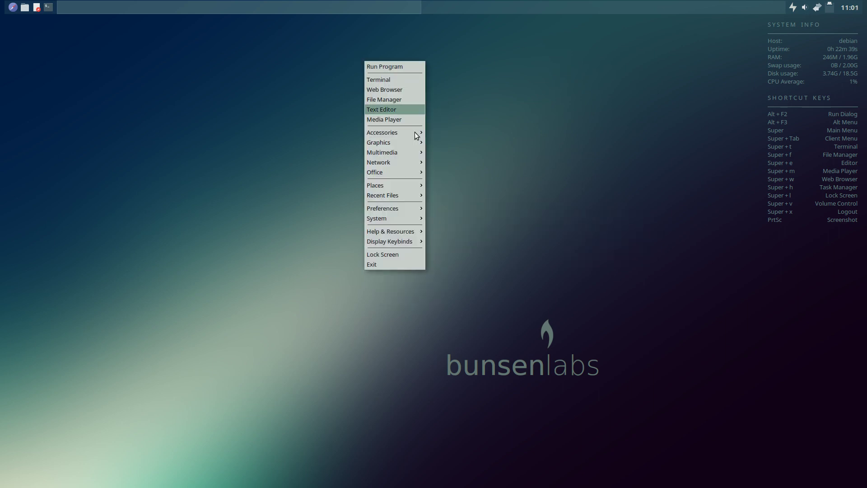
pyautogui.moveTo(383, 208)
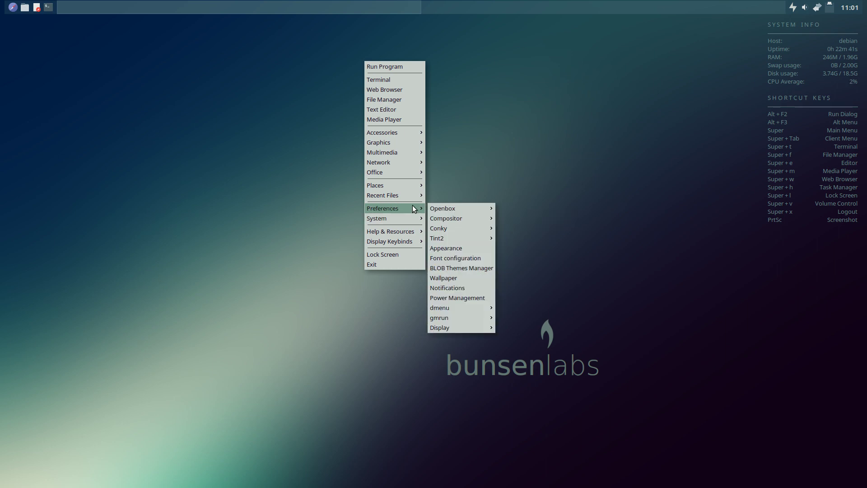
pyautogui.click(442, 269)
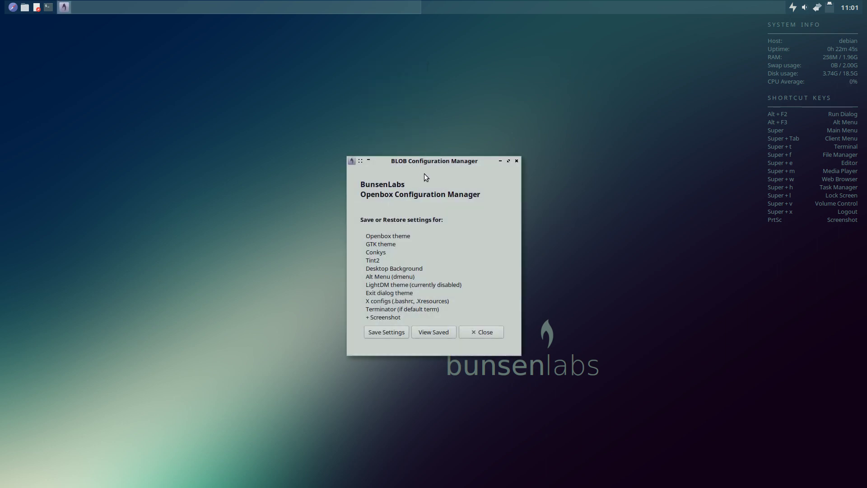
pyautogui.click(485, 333)
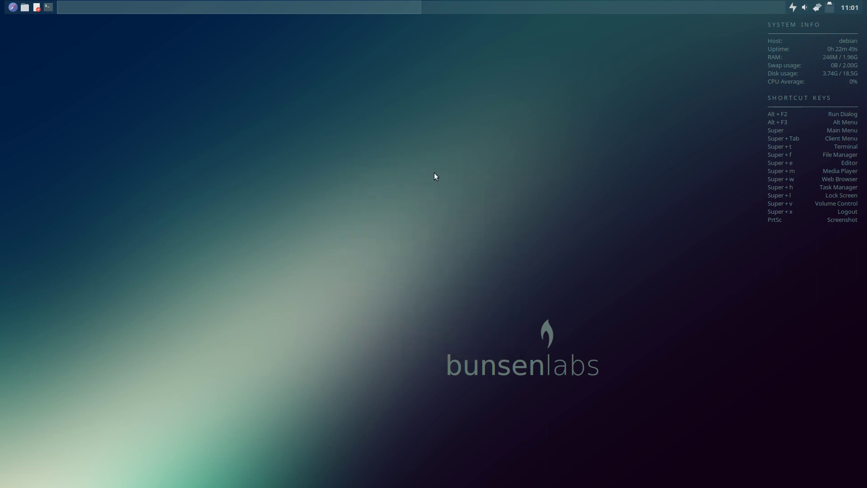
# Open Appearance from the desktop's Preferences menu, close it, and reopen the desktop menu
pyautogui.rightClick(333, 70)
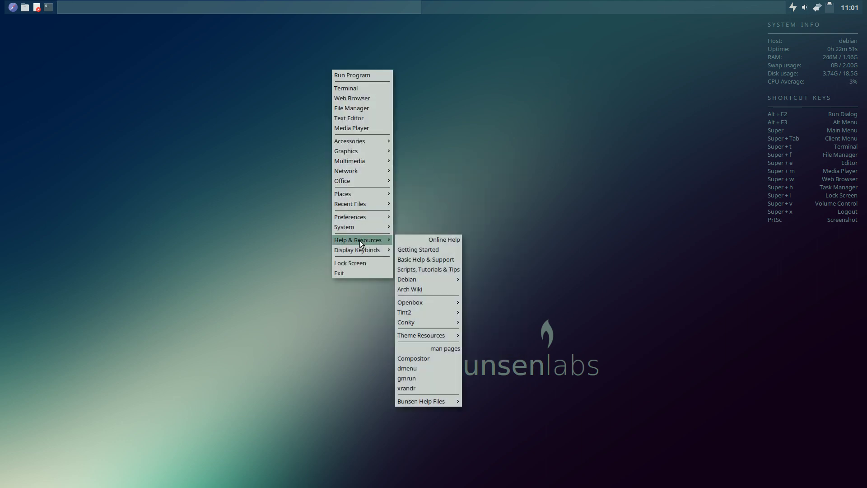
pyautogui.moveTo(361, 217)
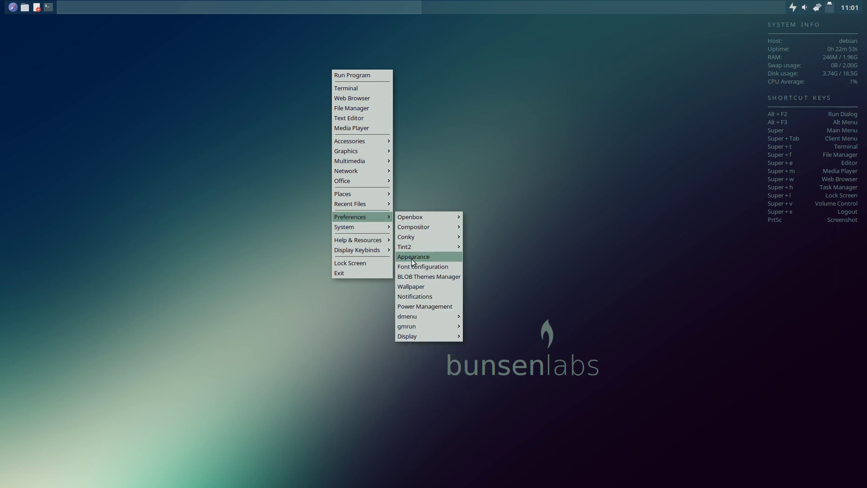
pyautogui.click(412, 259)
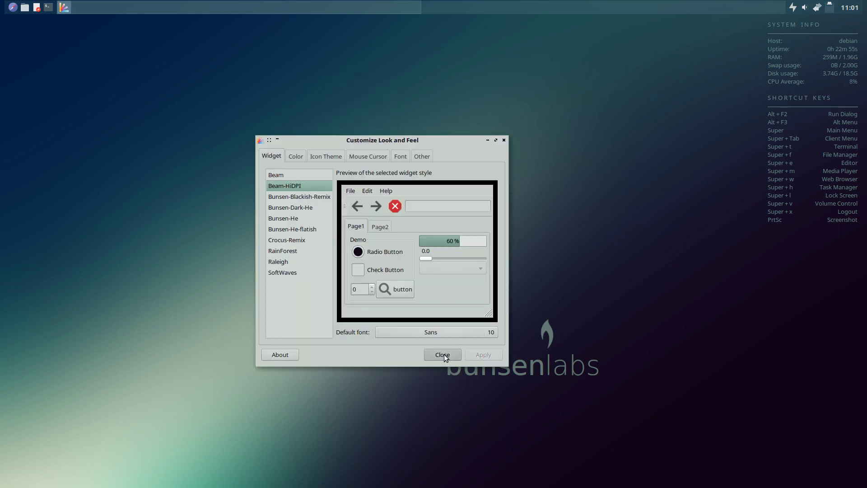
pyautogui.click(444, 354)
pyautogui.rightClick(363, 130)
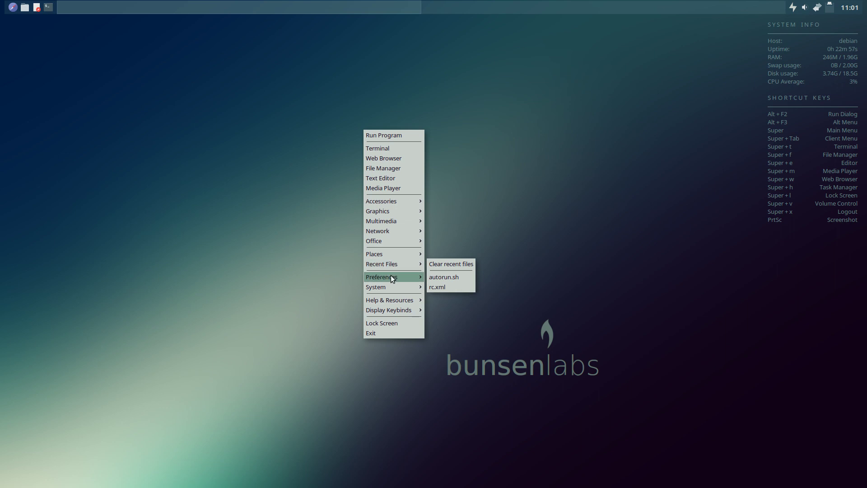
pyautogui.moveTo(381, 276)
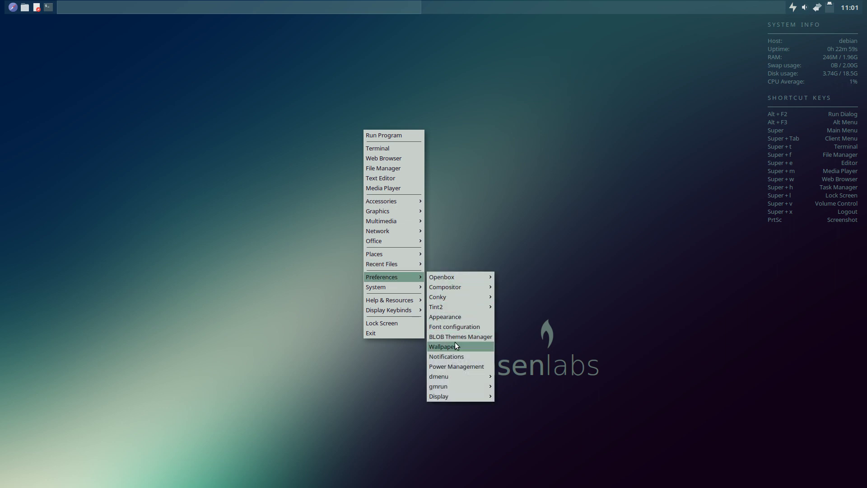
# Launch Nitrogen and apply BL-beam-plain.png, grey.png and BL-beam-plain-grey.jpg in turn
pyautogui.click(452, 345)
pyautogui.click(153, 118)
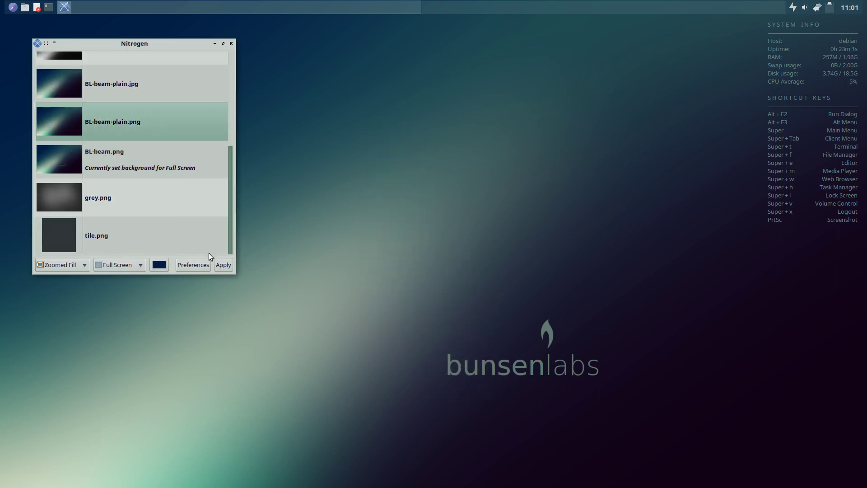
pyautogui.click(223, 264)
pyautogui.press('Up')
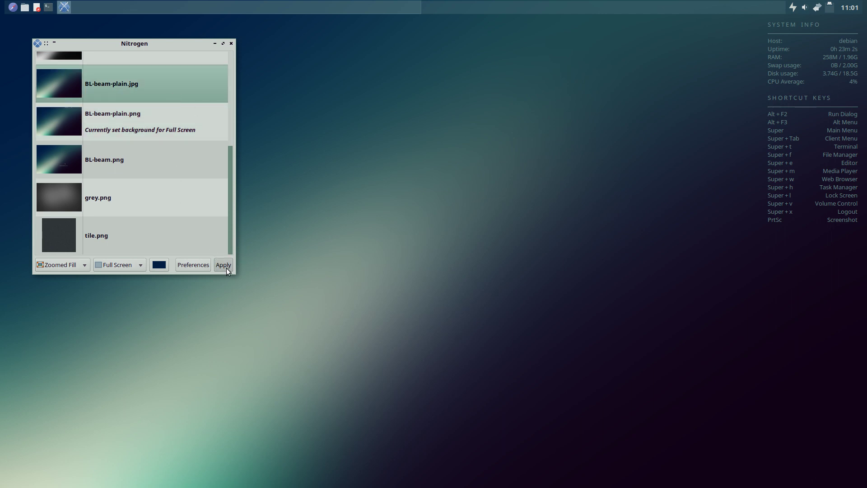
pyautogui.click(168, 208)
pyautogui.click(226, 265)
pyautogui.scroll(3, 187, 204)
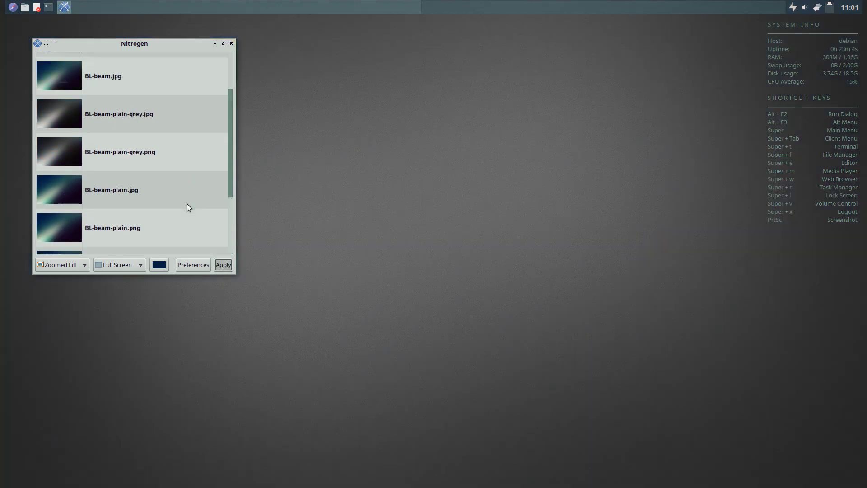
pyautogui.scroll(1, 187, 204)
pyautogui.click(168, 142)
pyautogui.click(224, 265)
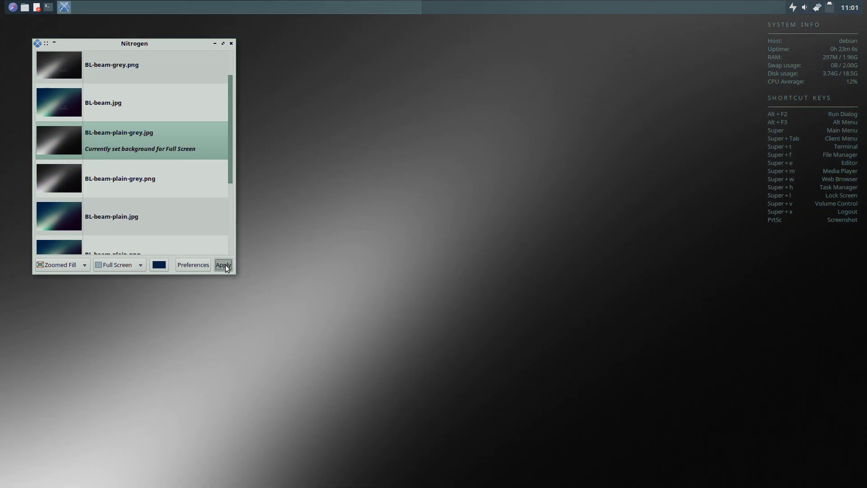
# Try BL-beam.jpg, BL-beam-plain.png and BL-beam-plain.jpg, finish on BL-beam.jpg, and close Nitrogen
pyautogui.click(161, 99)
pyautogui.click(223, 265)
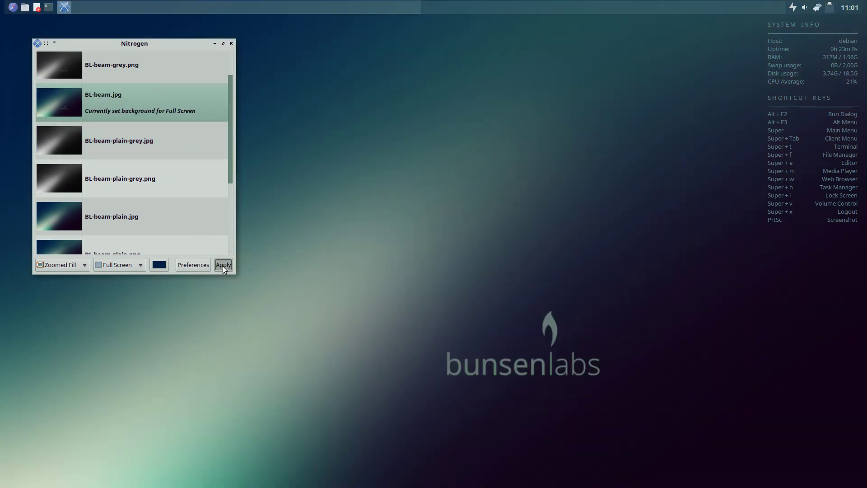
pyautogui.click(178, 243)
pyautogui.click(224, 265)
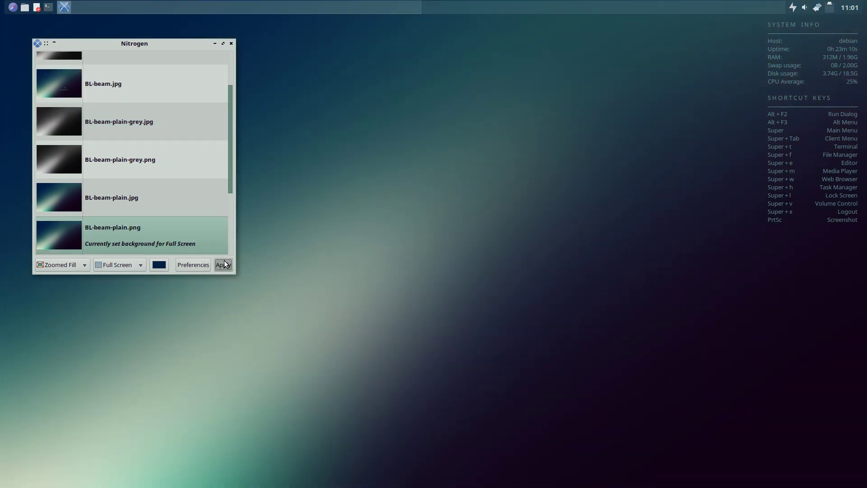
pyautogui.click(181, 197)
pyautogui.click(224, 265)
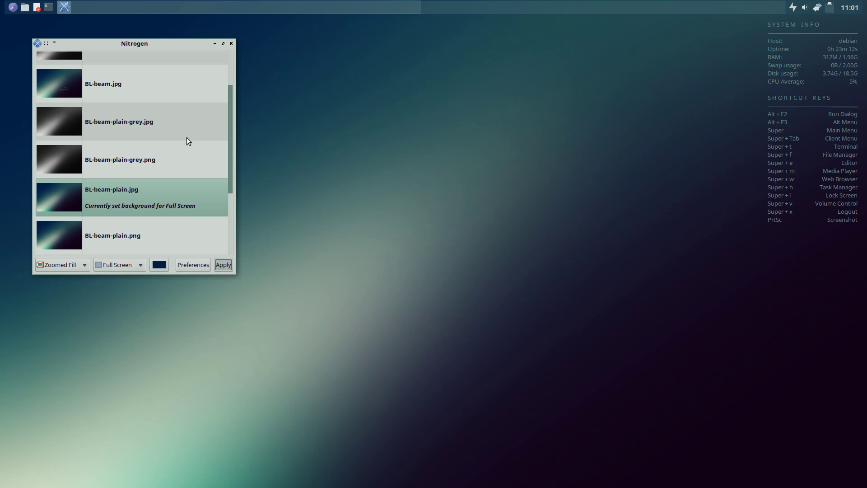
pyautogui.click(190, 88)
pyautogui.click(223, 265)
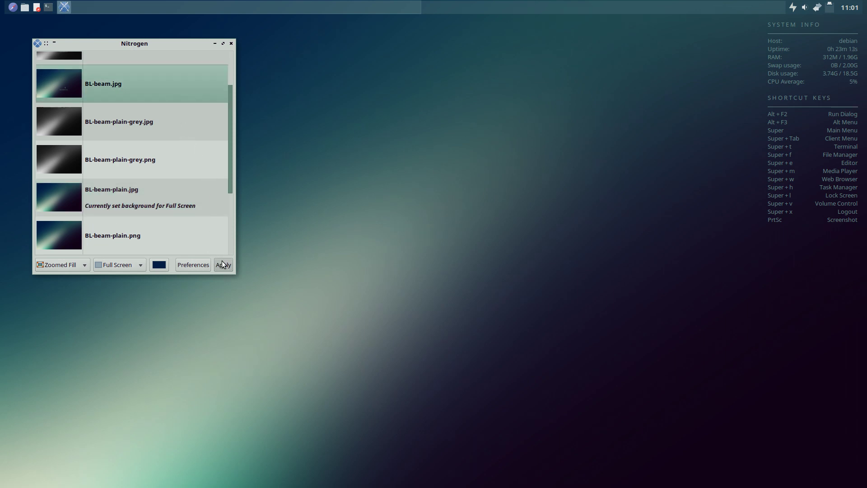
pyautogui.click(231, 43)
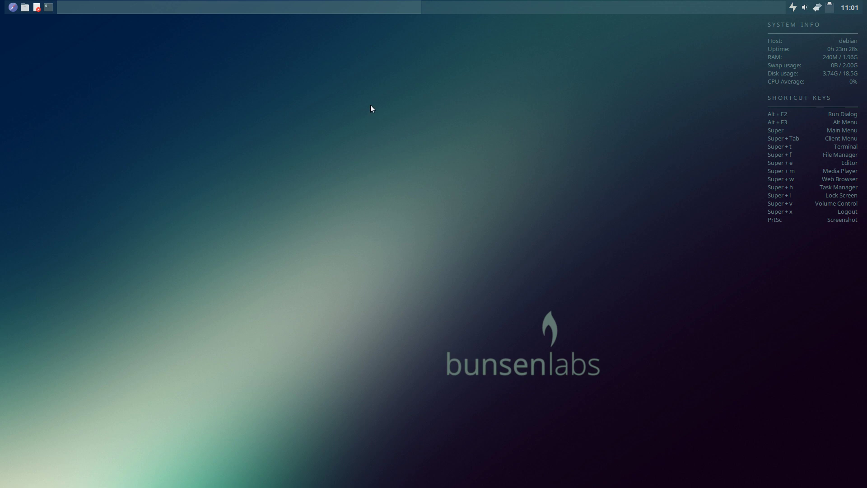
# Open Thunar, Geany and a terminal from the panel, then close the terminal and Geany
pyautogui.click(24, 8)
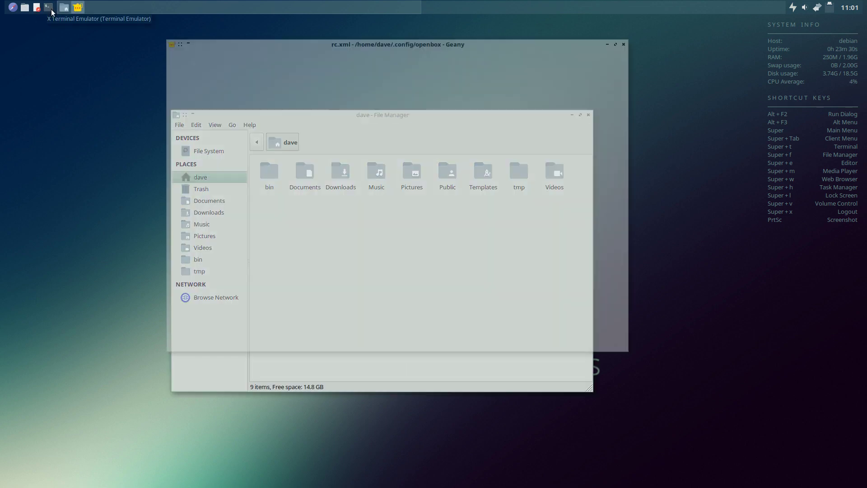
pyautogui.click(47, 7)
pyautogui.moveTo(659, 240); pyautogui.dragTo(327, 150)
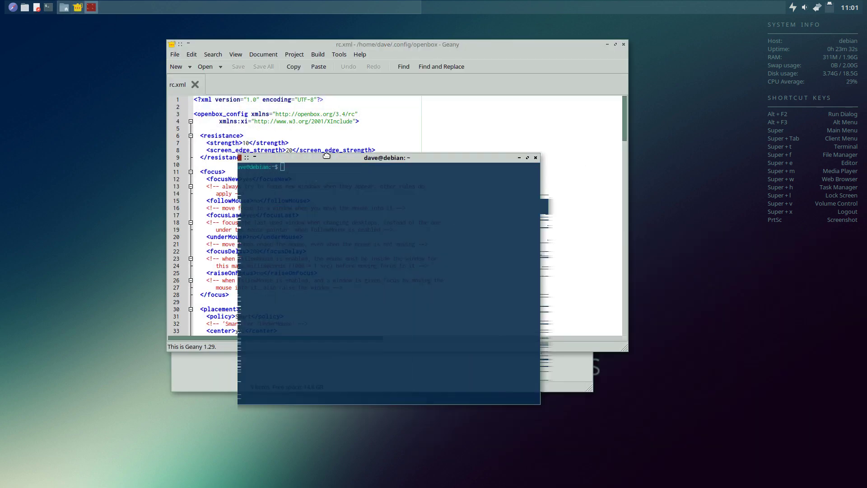
pyautogui.click(599, 151)
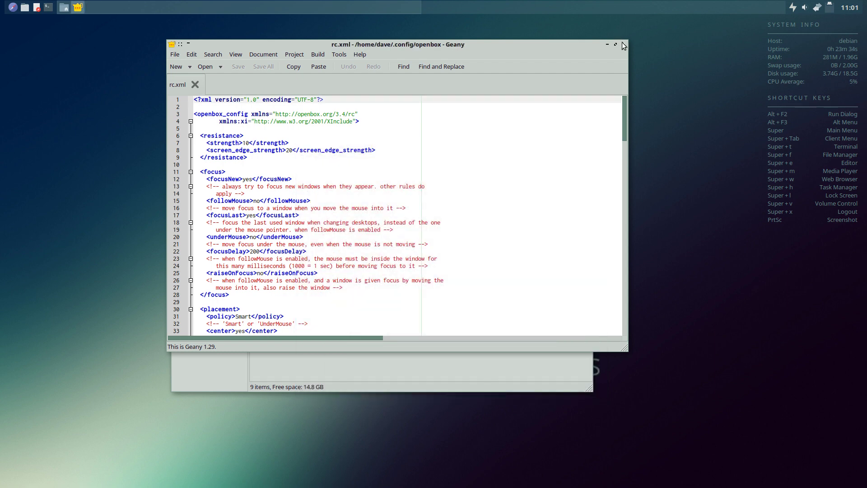
pyautogui.click(625, 46)
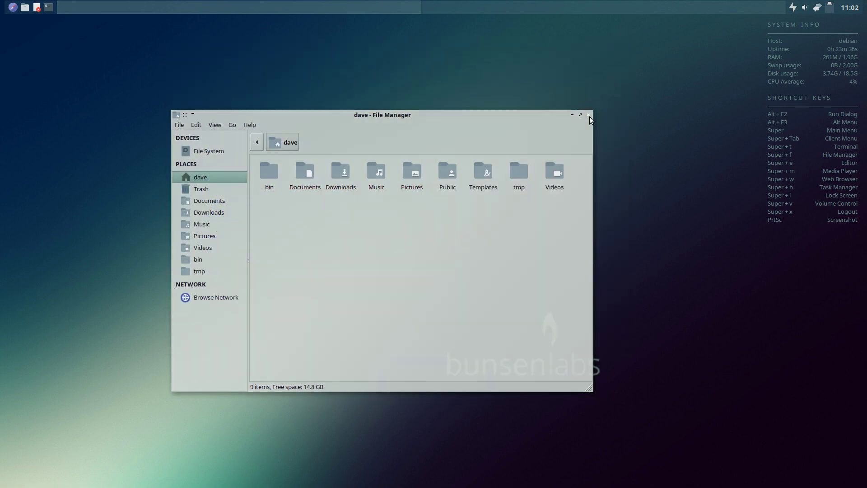